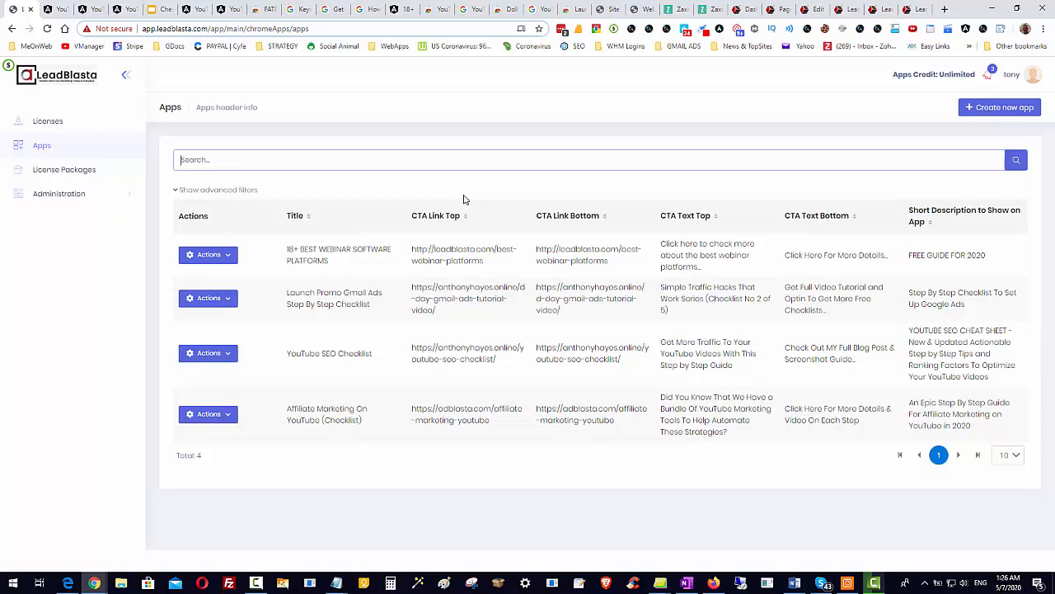
Start creating a new app and choose the LeadBlasta Ultimate - Unlimited package for it.
left_click(419, 165)
left_click(982, 111)
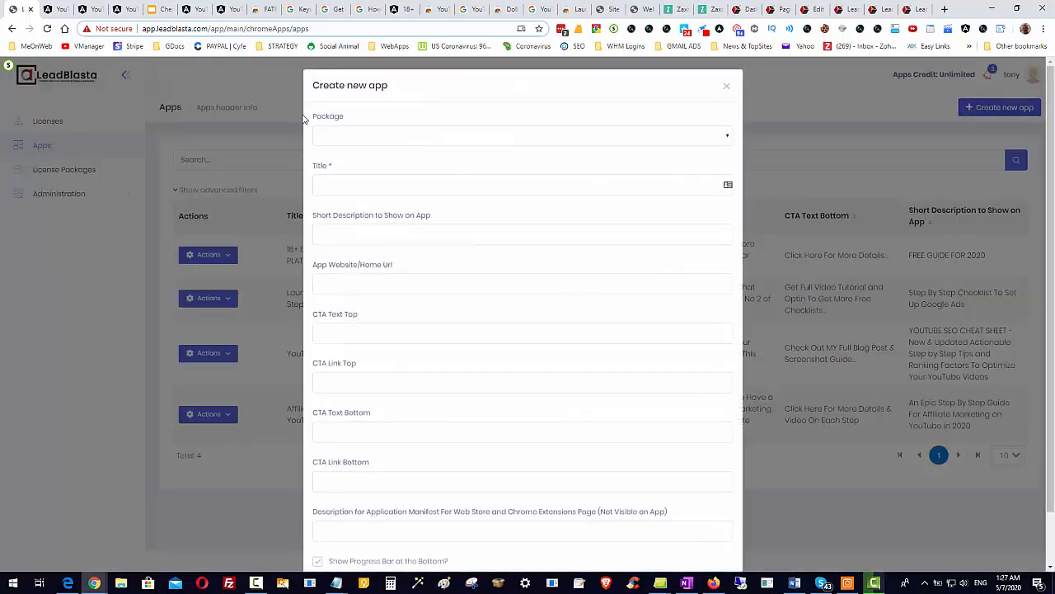
left_click(648, 137)
left_click(495, 177)
left_click(532, 143)
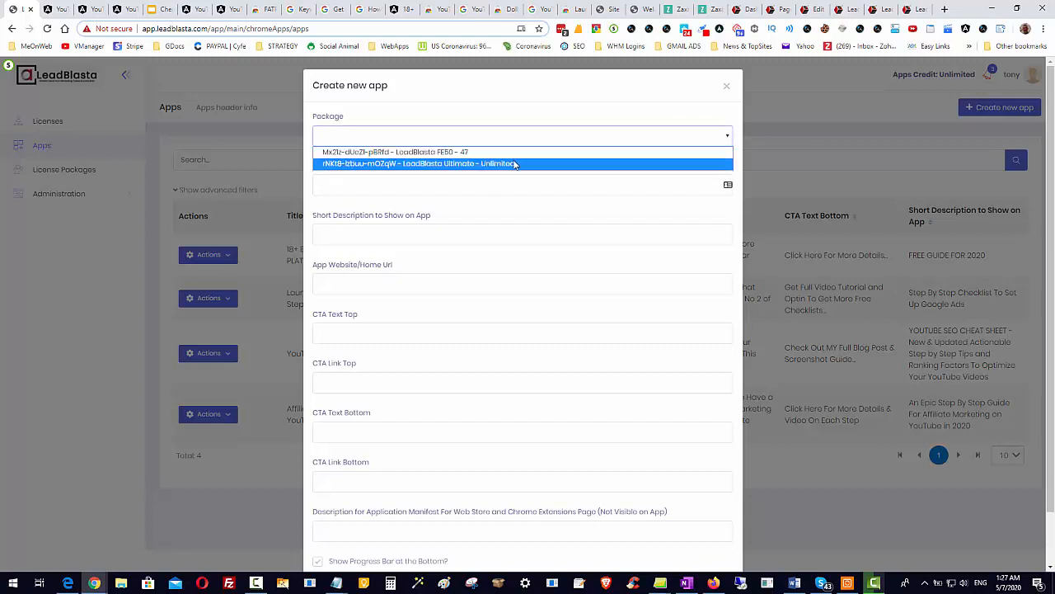
left_click(514, 164)
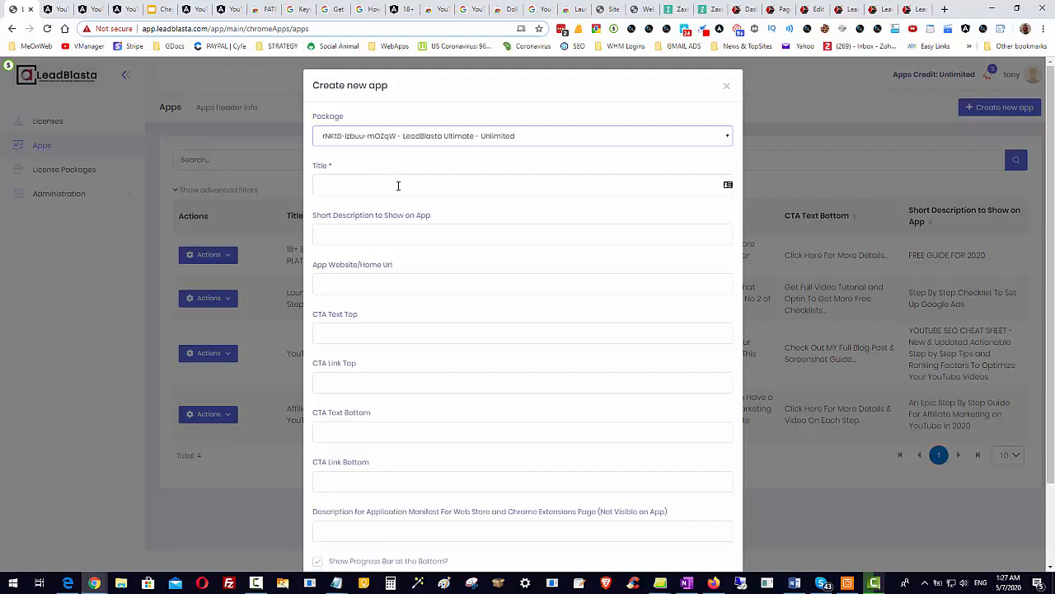
Enter "Drive Traffic Within Minutes" as the new app's title.
left_click(399, 184)
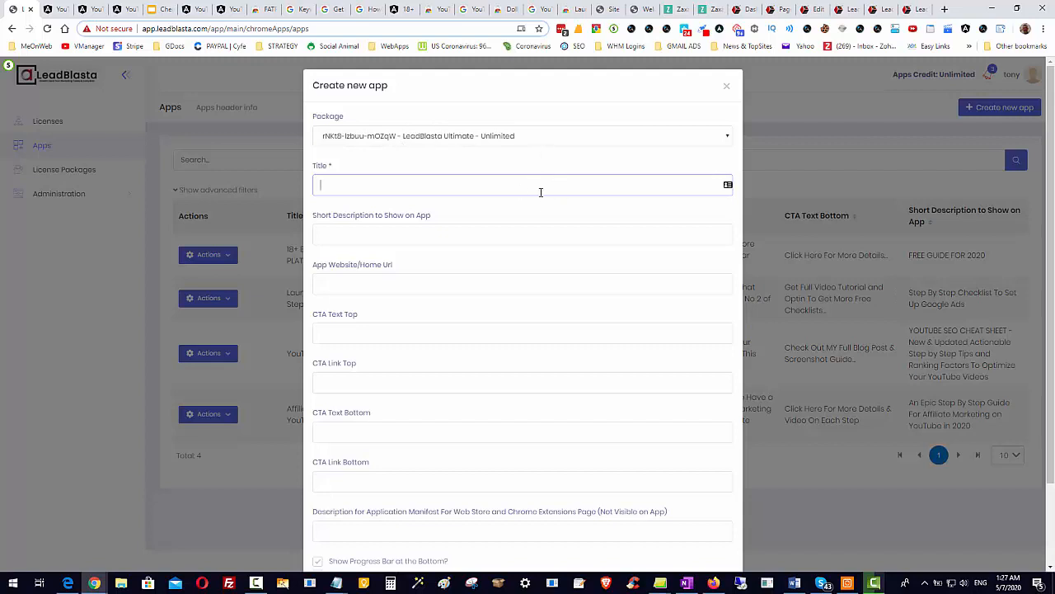
scroll(584, 307, "down", 1)
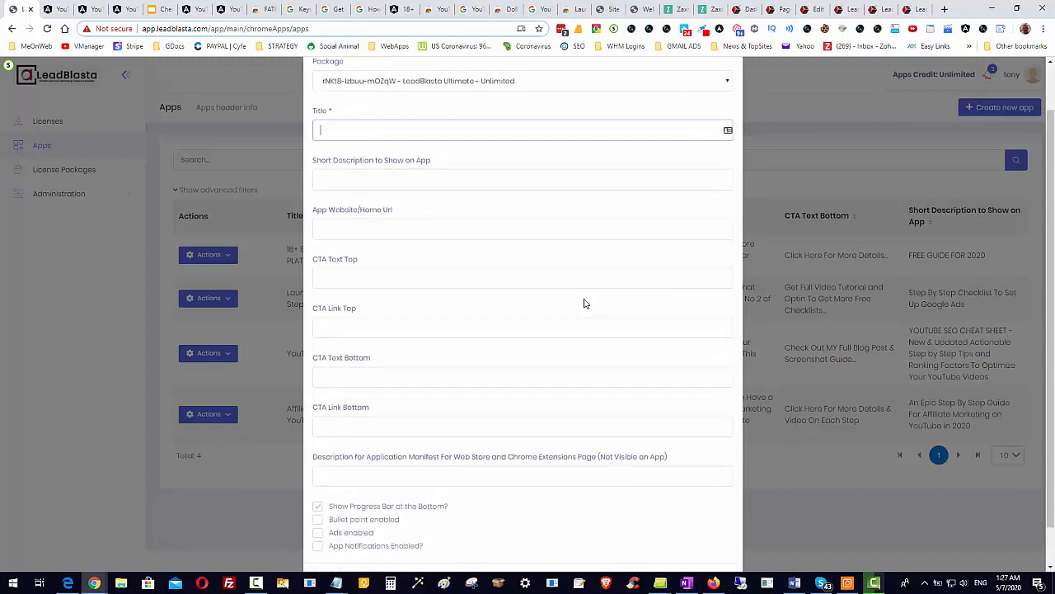
scroll(585, 306, "up", 1)
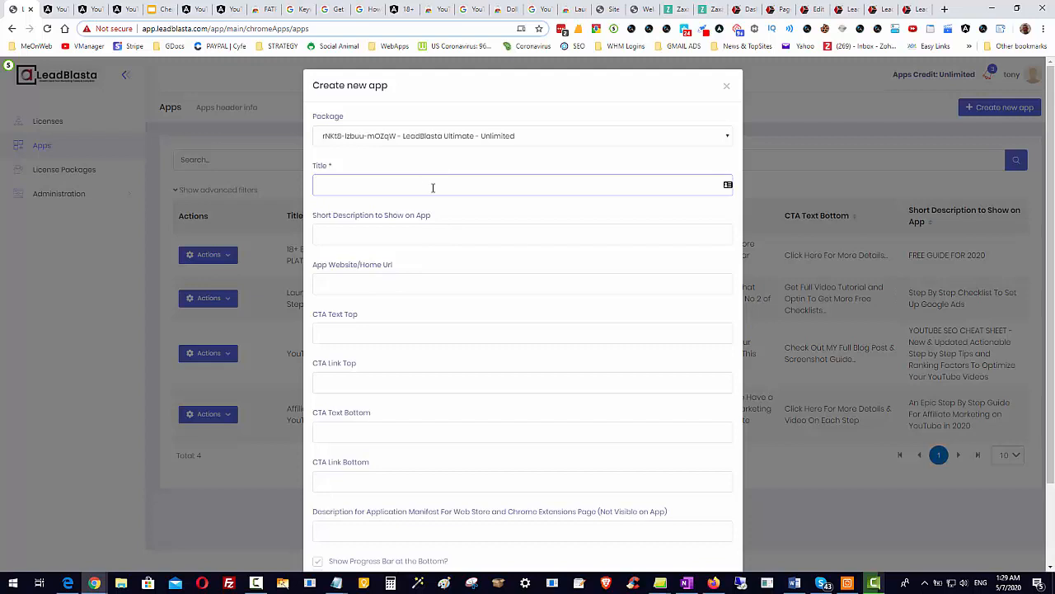
type("Drive Traffic Within Minutes")
Replace "Within Minutes" in the app title with "Today Even If You Know Nothing About SEO".
left_click_drag(416, 187, 366, 186)
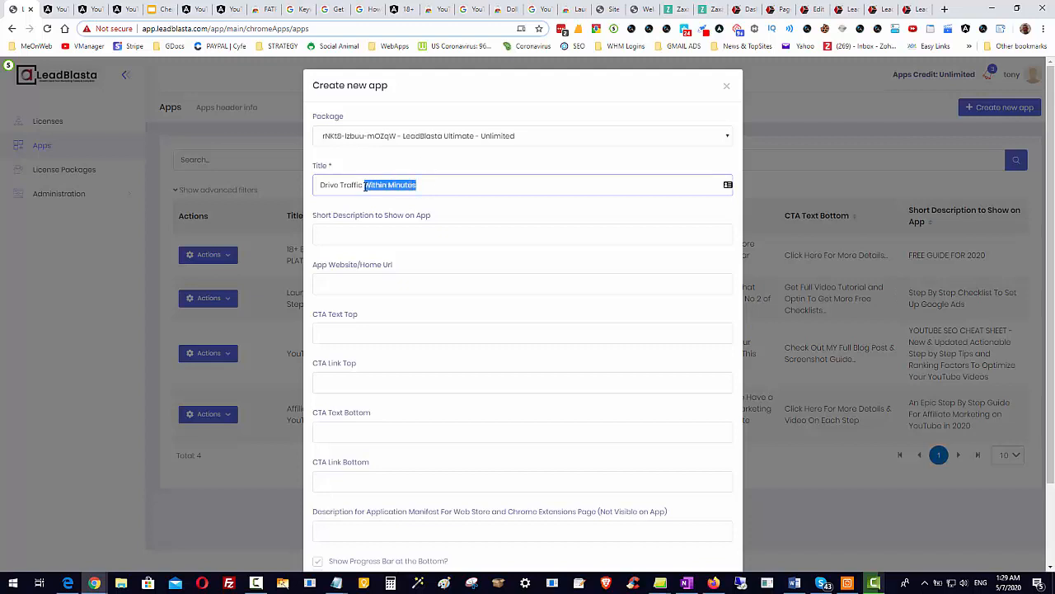
type("Today Even If You Know")
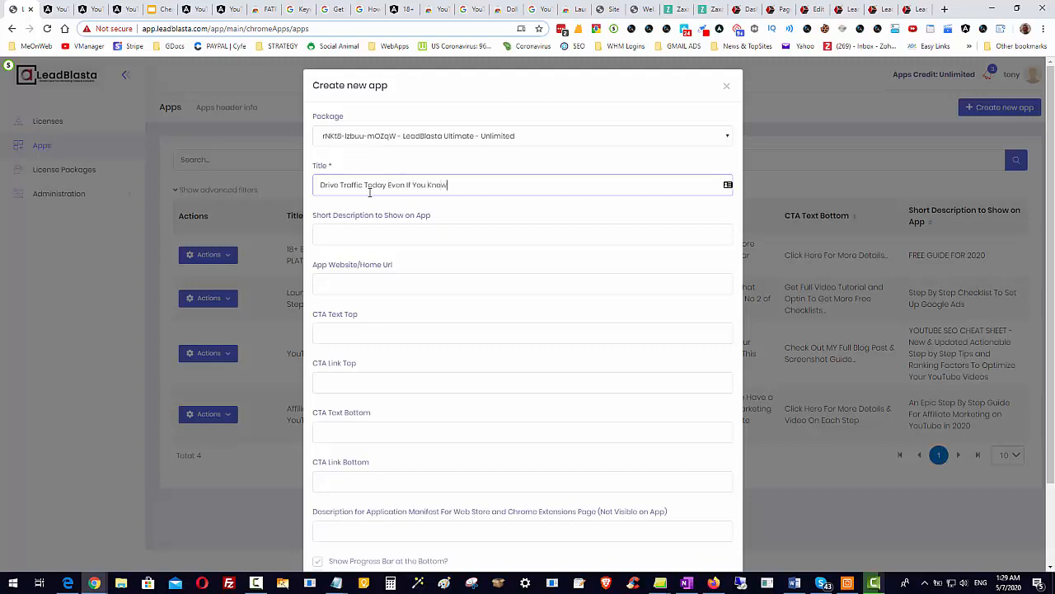
type(" Nothing About SEO")
left_click_drag(321, 184, 511, 188)
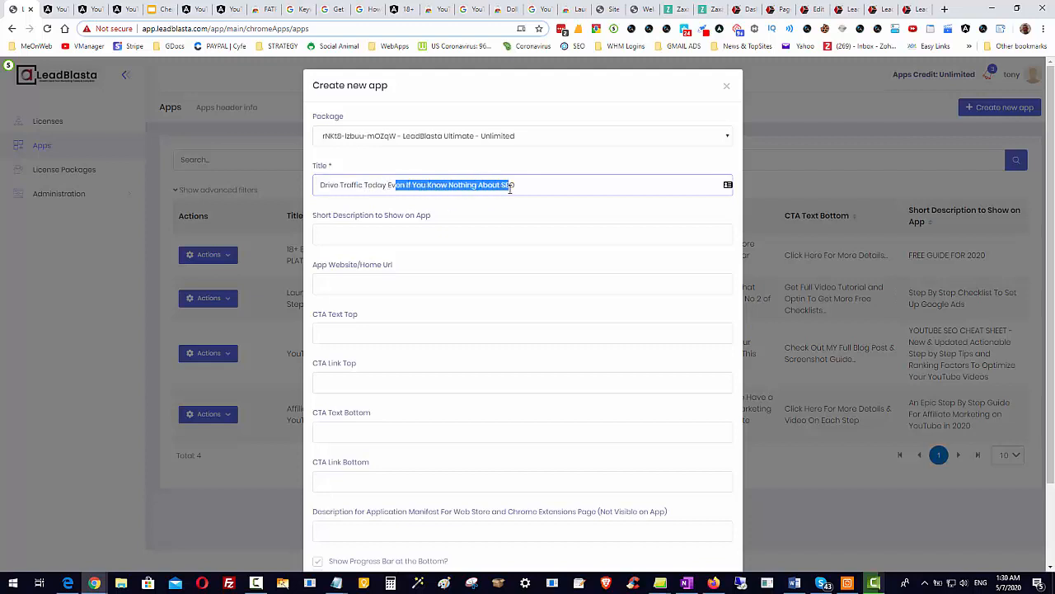
left_click(519, 187)
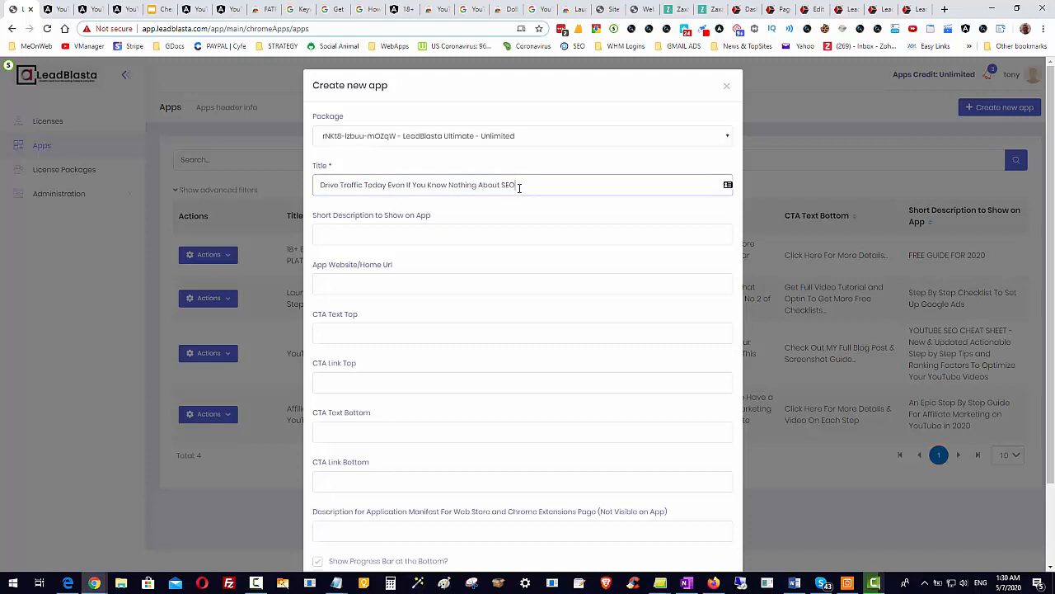
Insert the word "YouTube" before "Traffic" in the app title.
left_click(341, 185)
type("You")
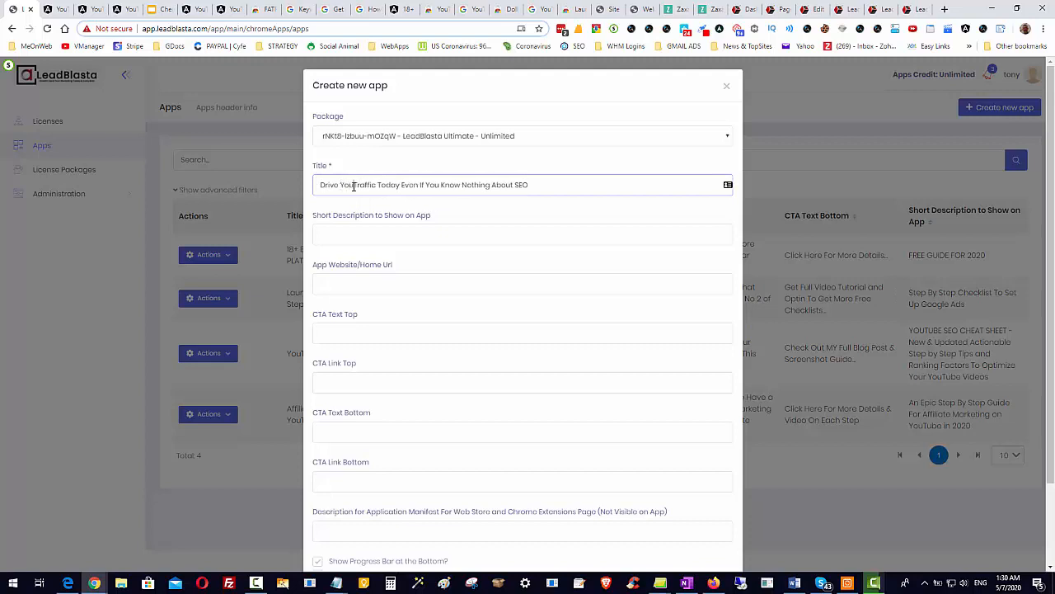
type("Tube")
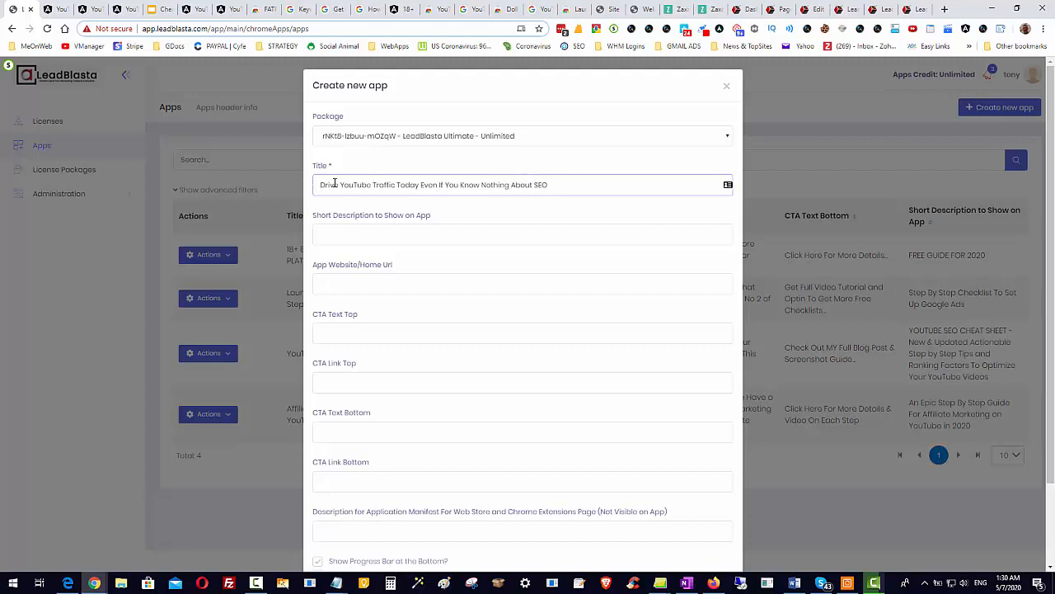
Copy the full app title into the short description shown on the app.
left_click_drag(319, 185, 552, 183)
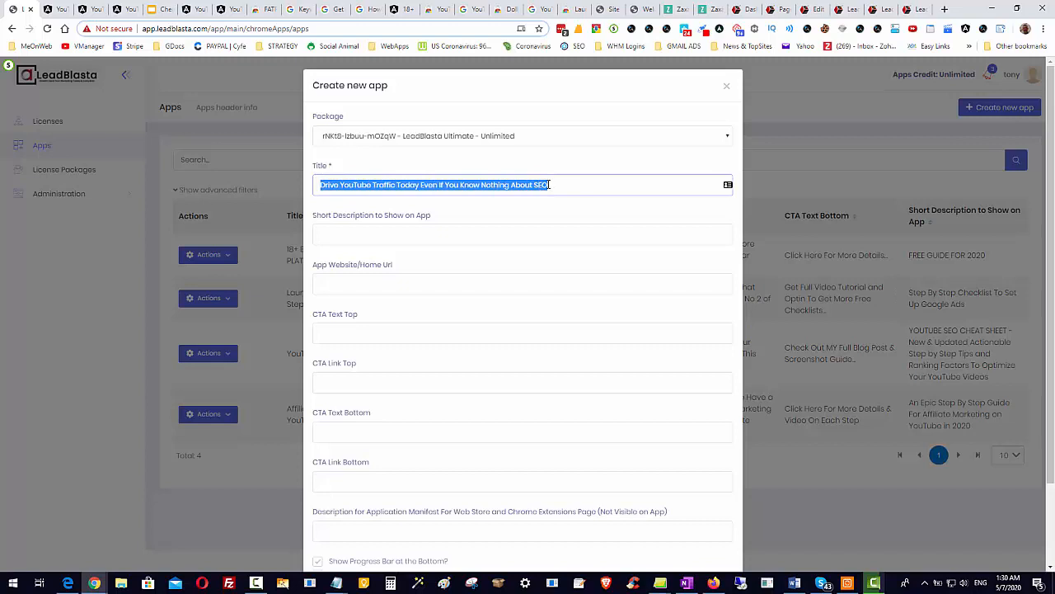
left_click(450, 236)
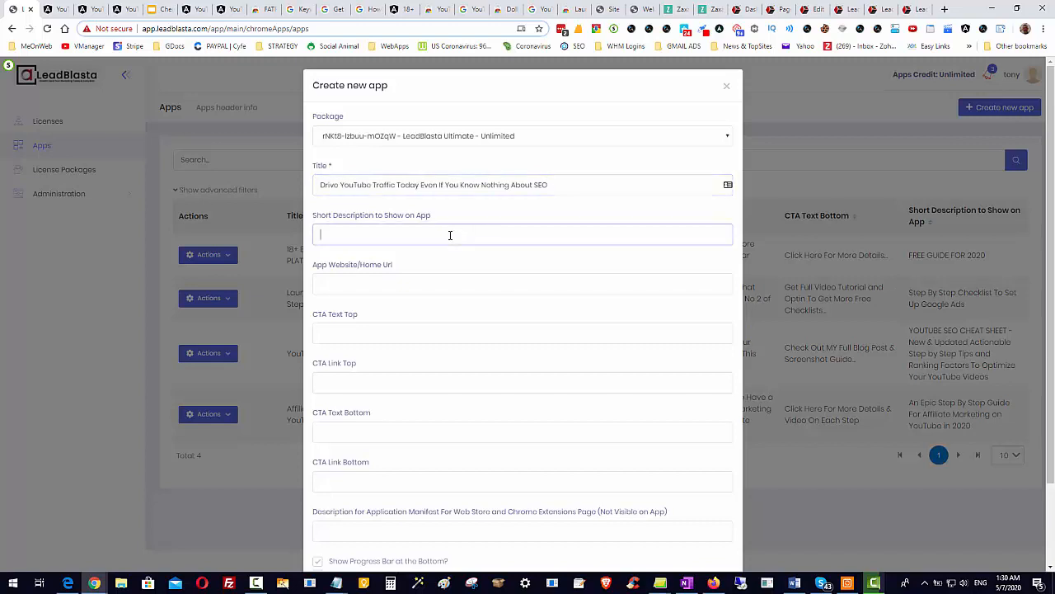
left_click_drag(548, 185, 354, 185)
right_click(355, 185)
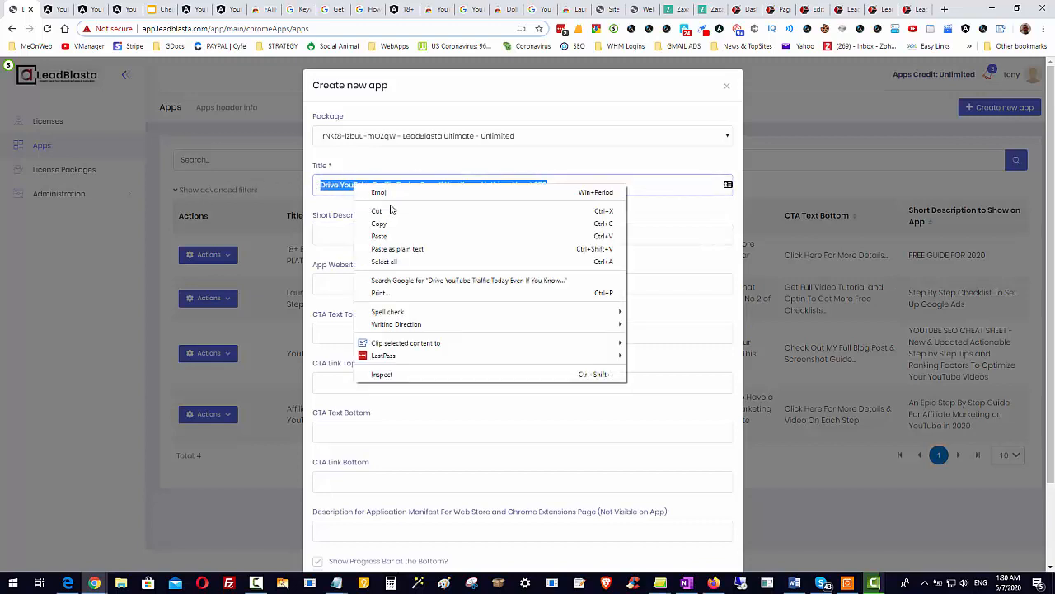
left_click(400, 223)
left_click(379, 234)
right_click(381, 236)
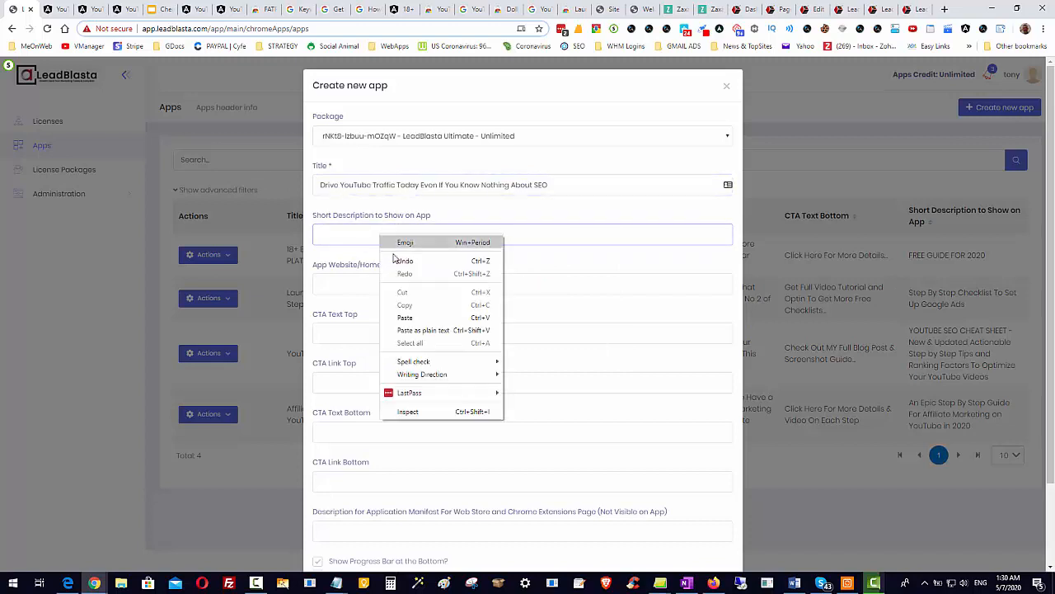
left_click(415, 318)
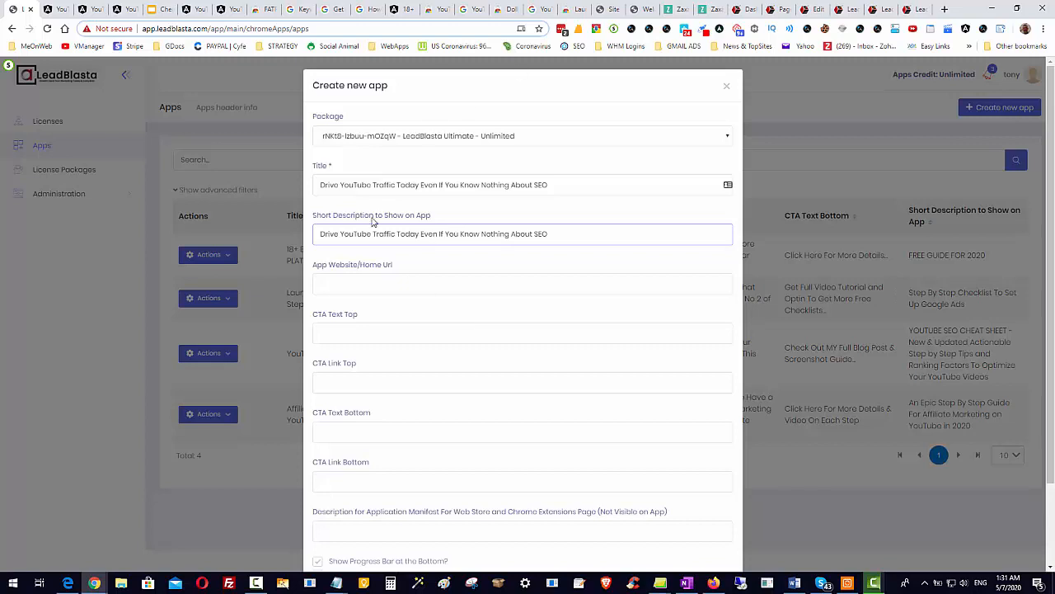
Examine the home link in the YouTube SEO Checklist preview and in the Gmail Ads and Featured Snippets checklist extensions.
left_click(368, 280)
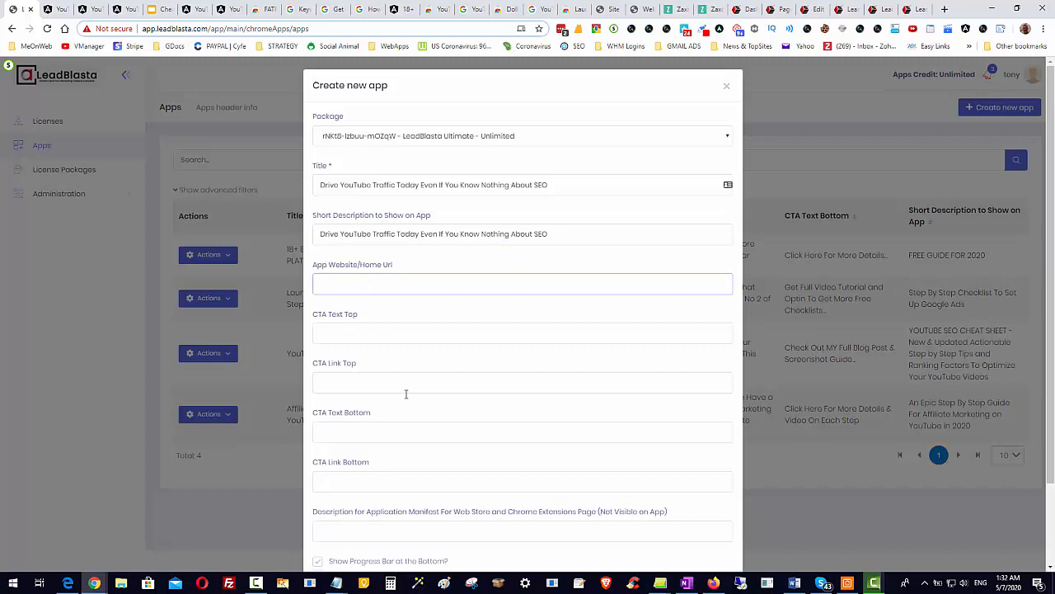
scroll(437, 466, "down", 1)
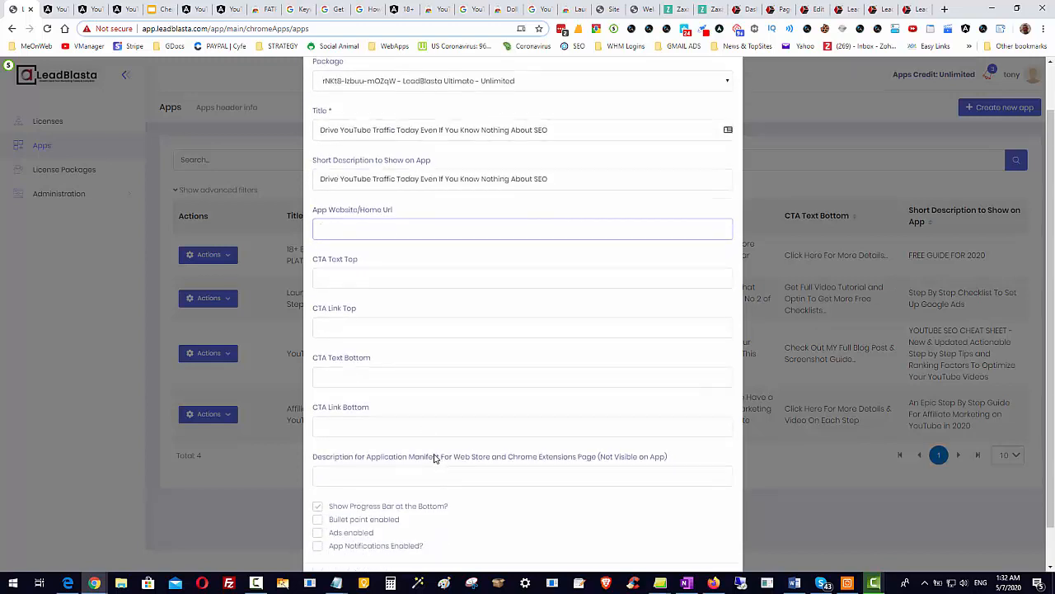
left_click(62, 10)
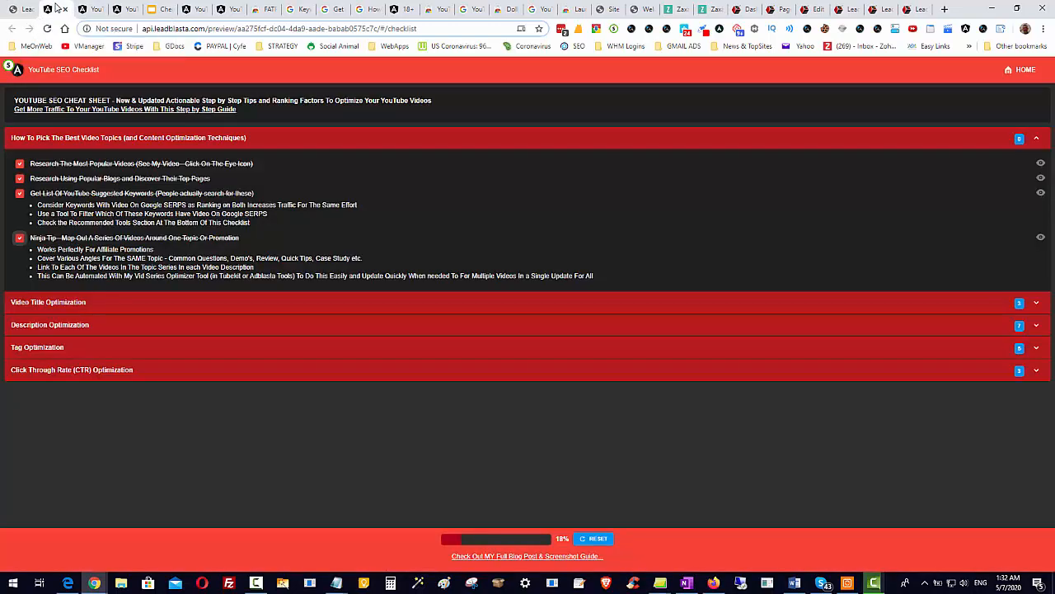
left_click(966, 30)
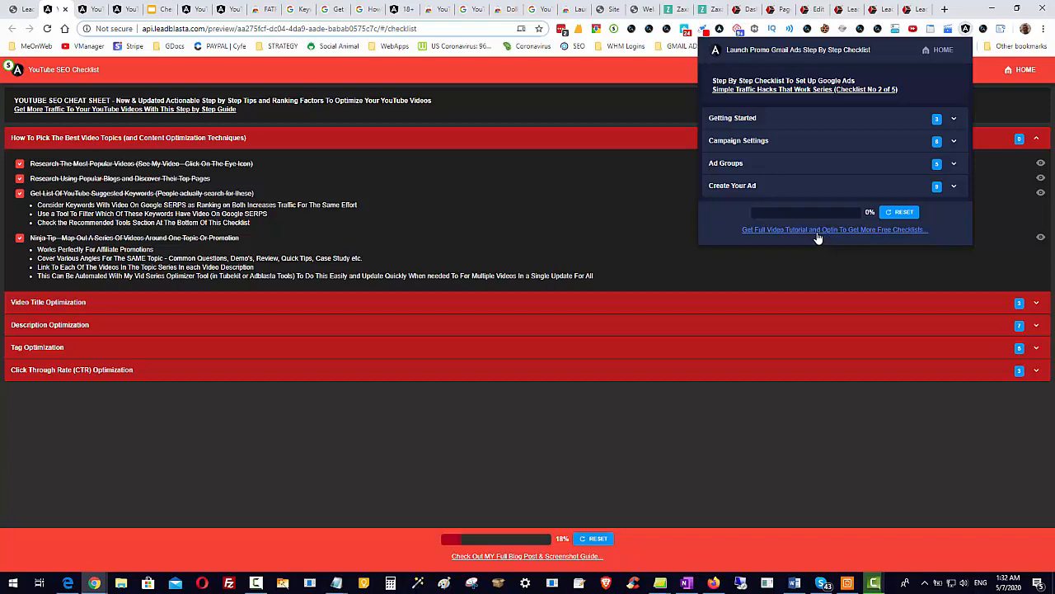
left_click(24, 9)
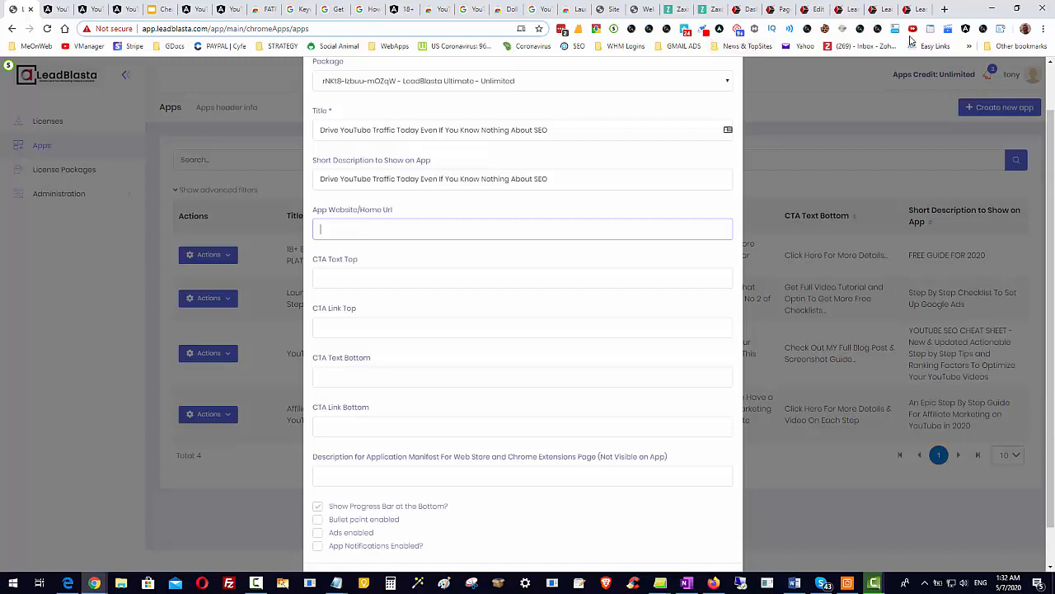
left_click(862, 30)
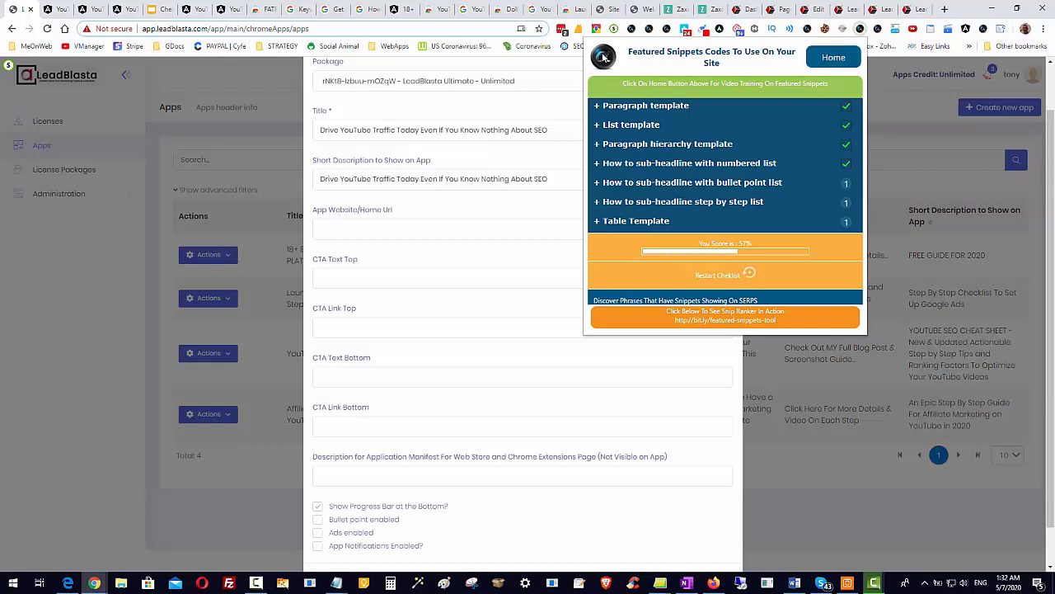
left_click(896, 87)
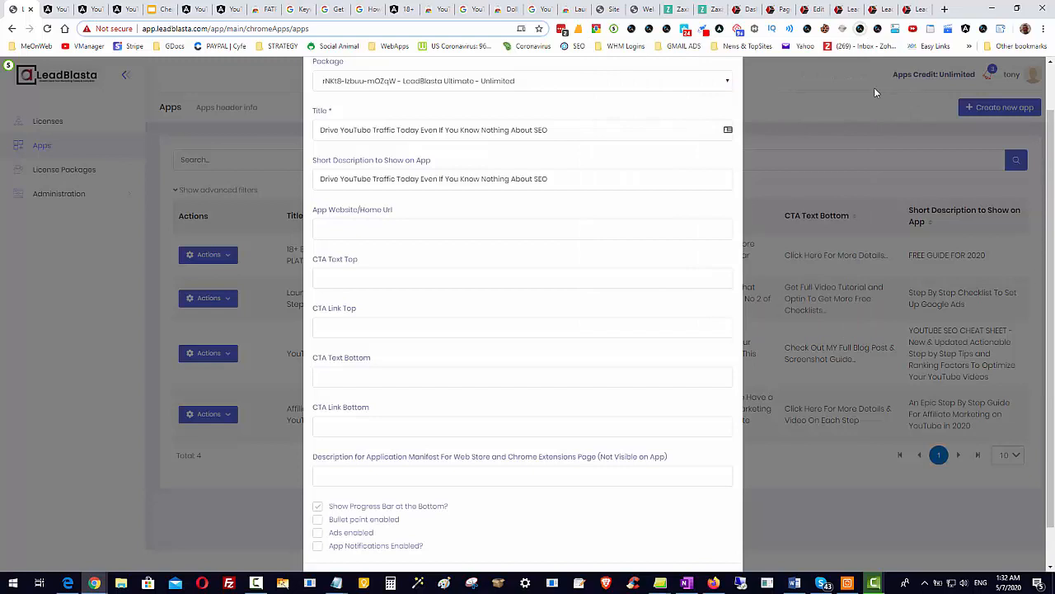
Compare the form's home URL and top CTA fields with the description and links in the Gmail Ads checklist extension.
left_click(377, 225)
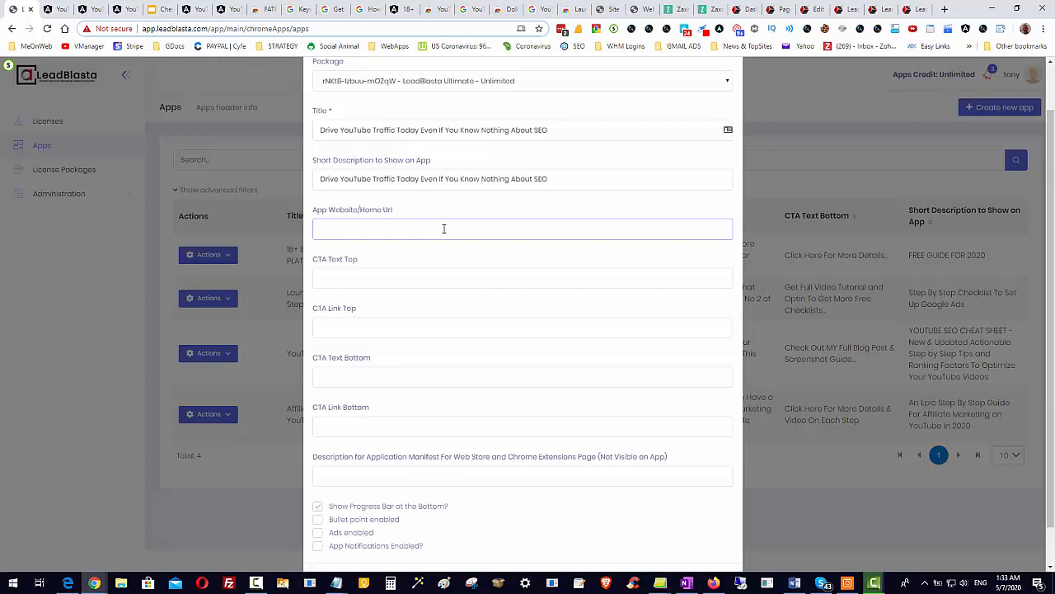
left_click(357, 282)
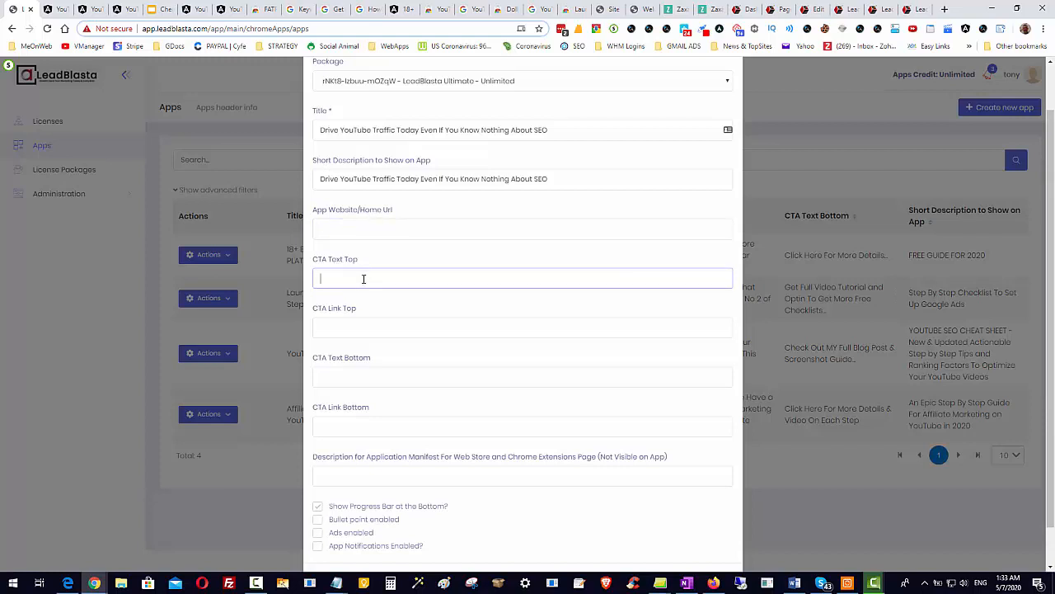
left_click(378, 320)
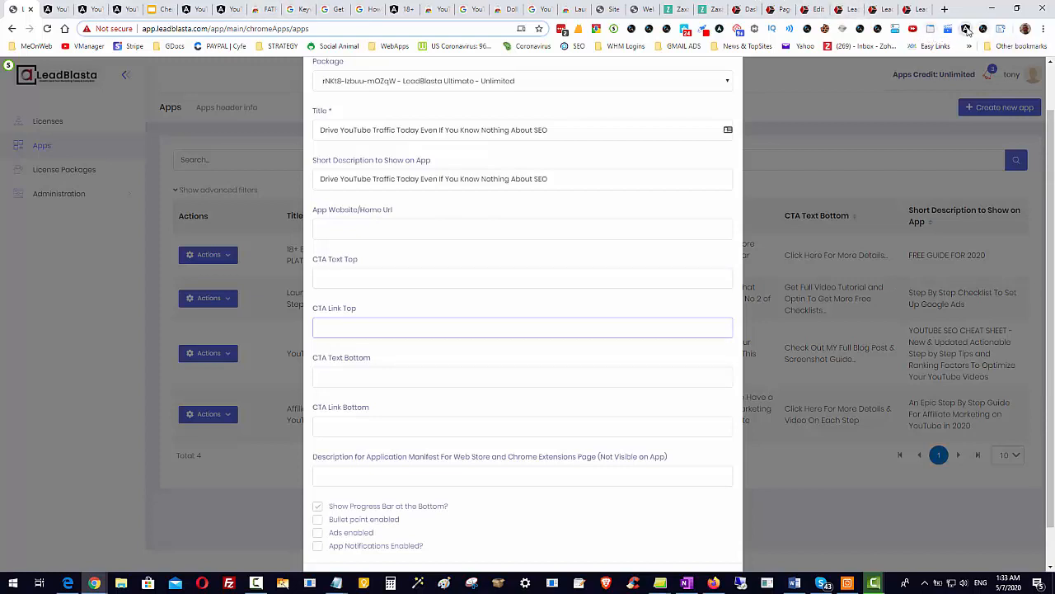
left_click(967, 29)
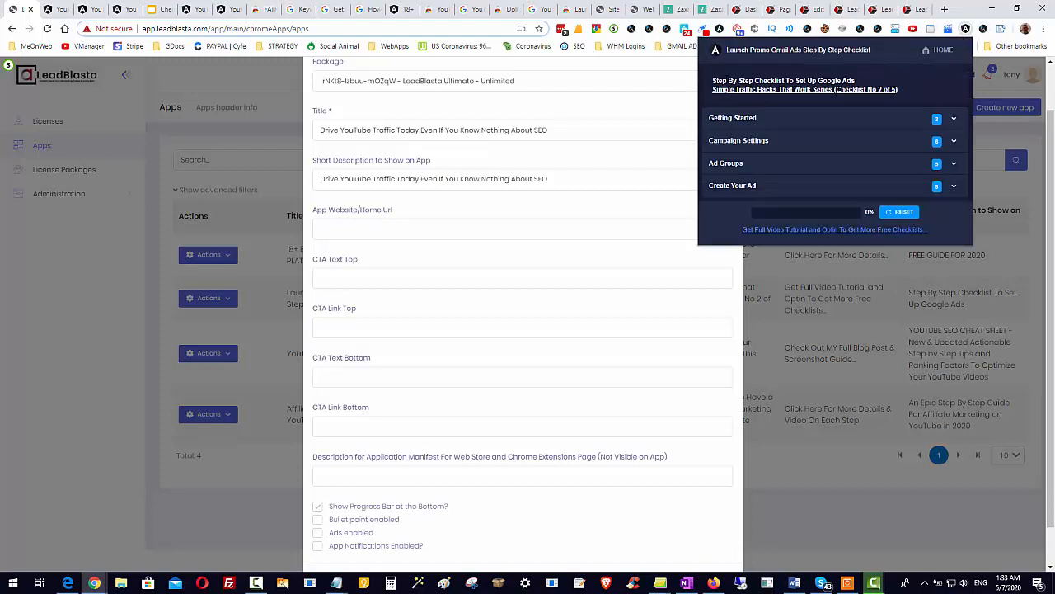
left_click_drag(714, 81, 830, 108)
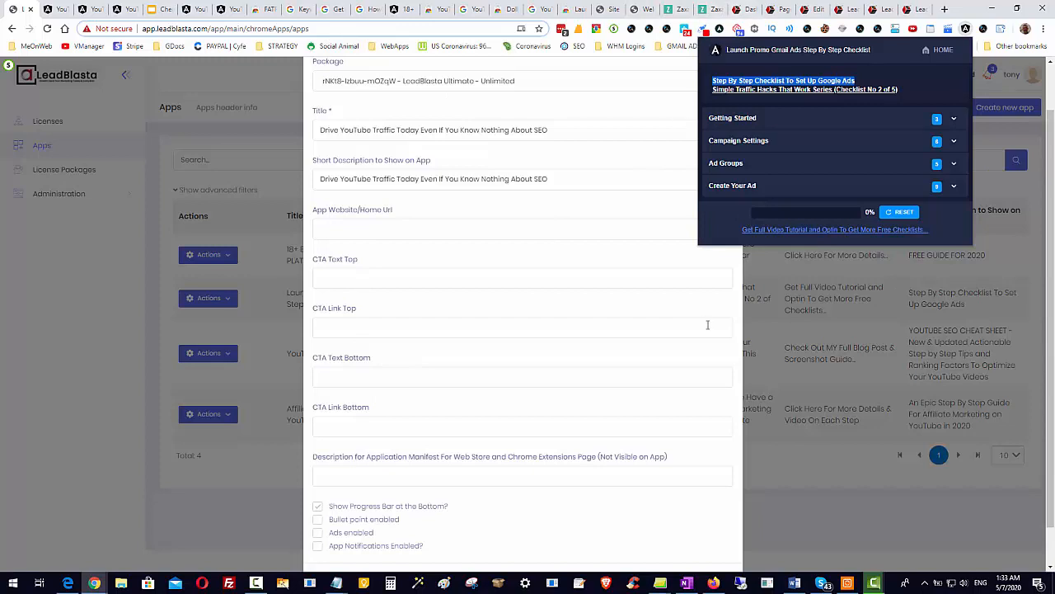
left_click(574, 328)
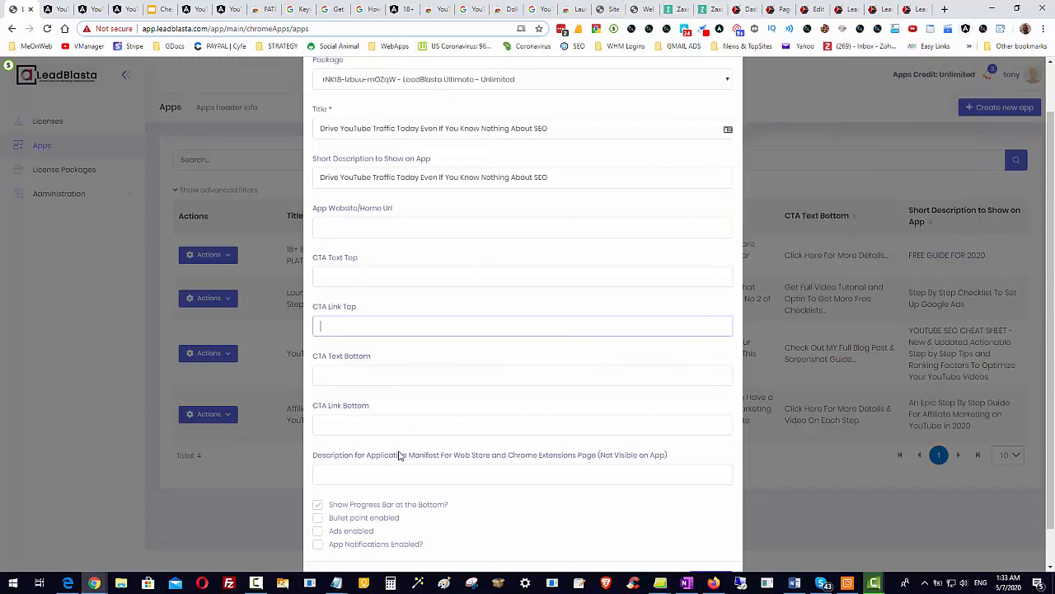
Enable bullet points, ads and app notifications for the new app.
scroll(401, 454, "down", 1)
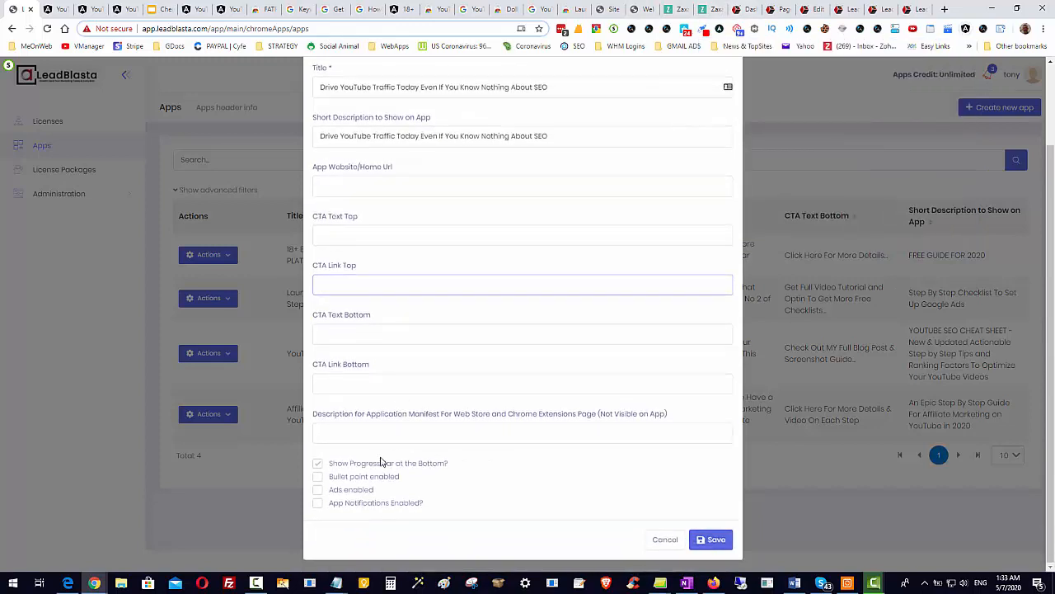
left_click(319, 481)
left_click(319, 490)
left_click(318, 505)
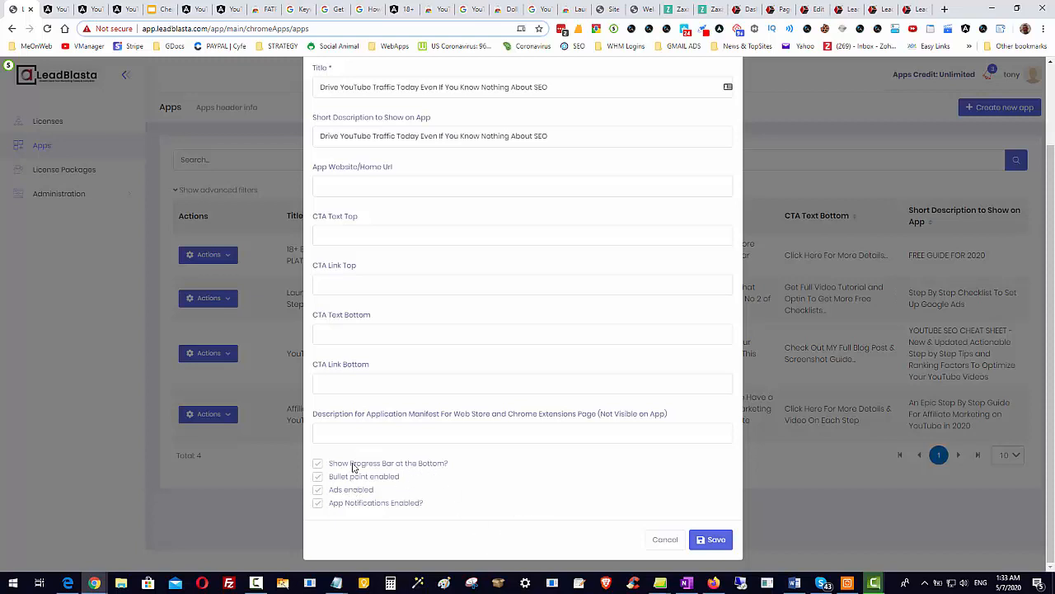
Leave the manifest description empty and close the new app form without saving.
left_click(419, 430)
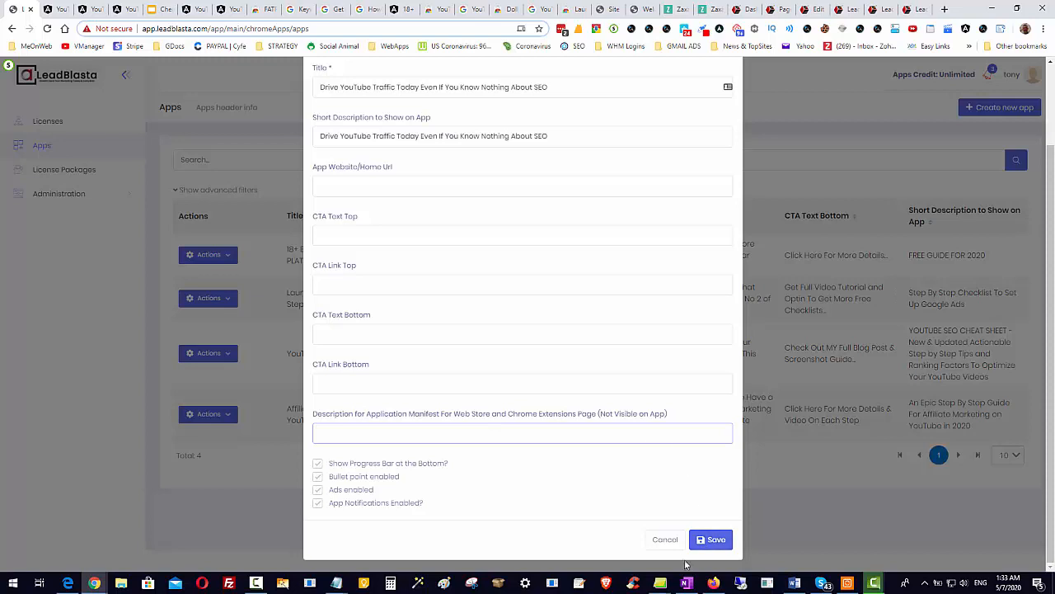
left_click(862, 509)
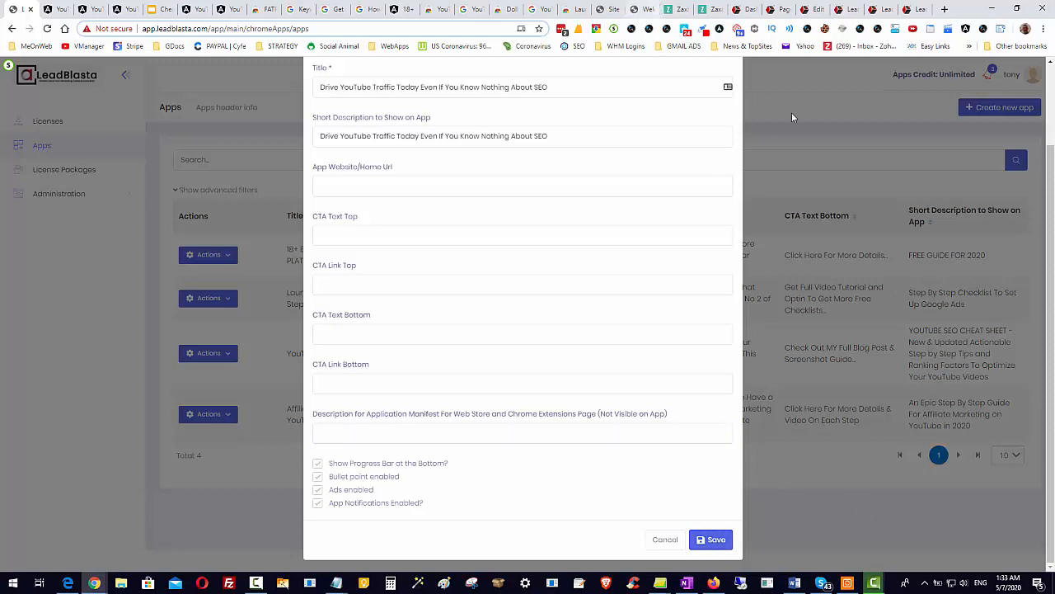
scroll(775, 115, "up", 2)
left_click(729, 80)
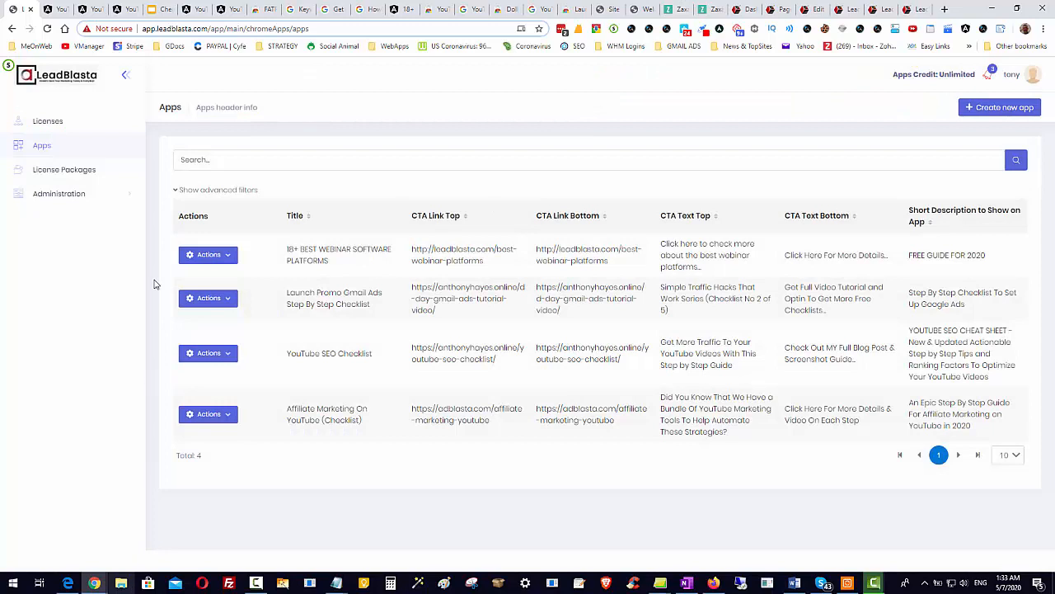
Open the YouTube SEO Checklist app for editing and bring up its theme settings.
left_click(208, 254)
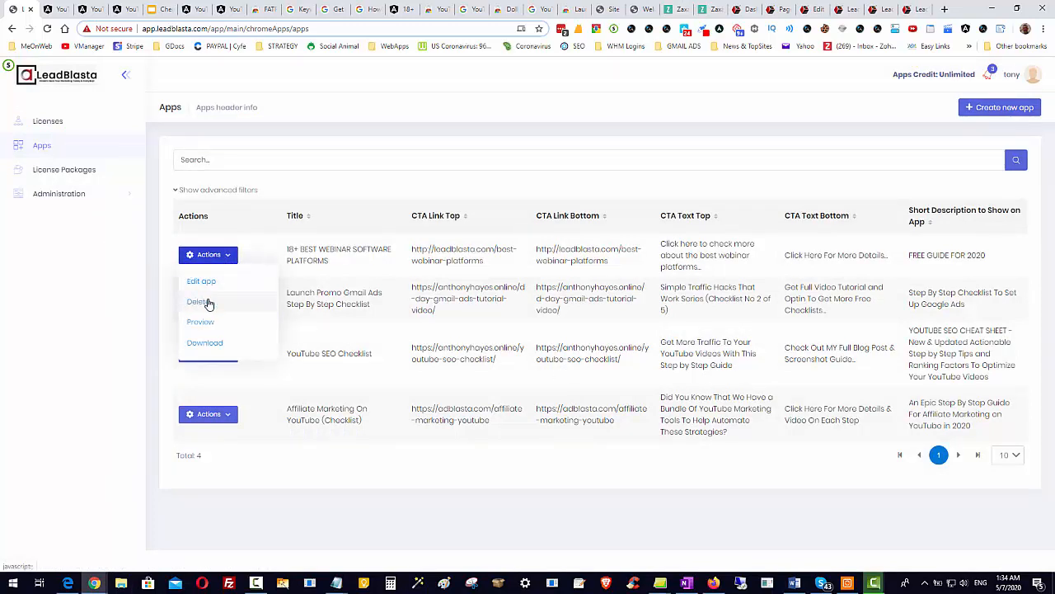
left_click(322, 157)
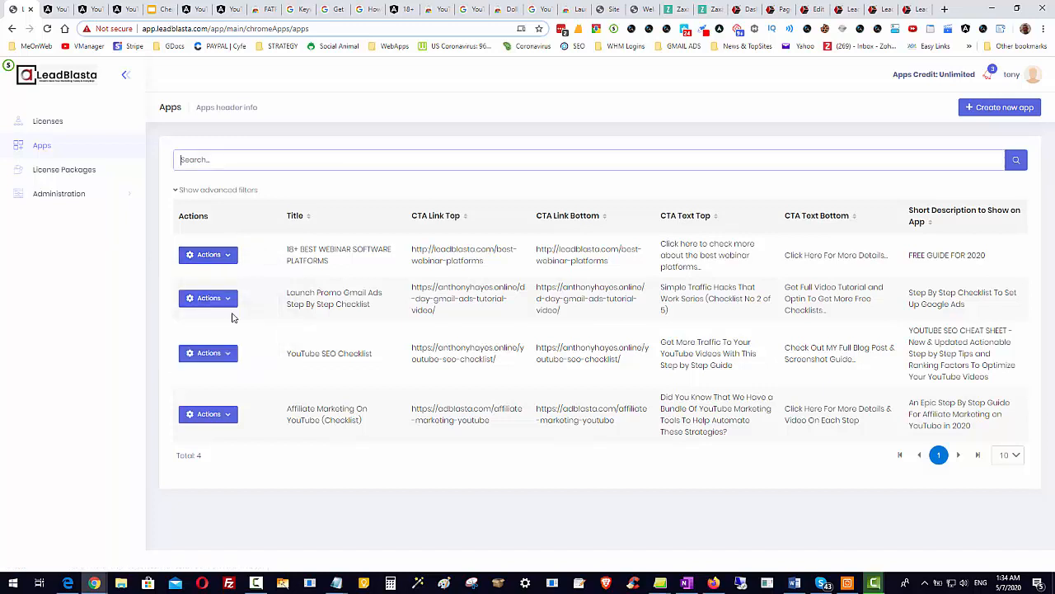
left_click(211, 353)
left_click(206, 380)
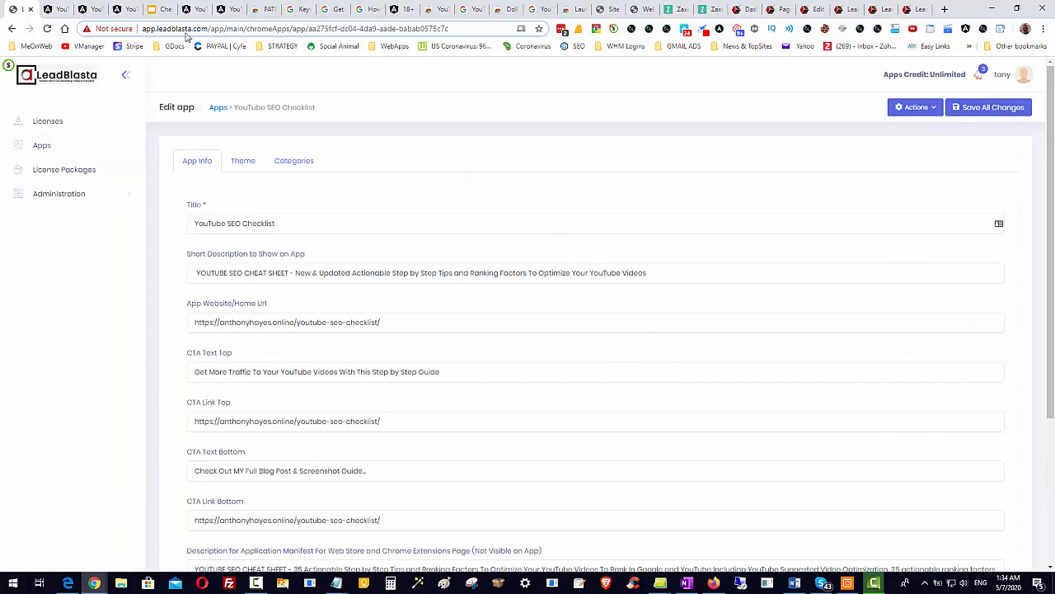
left_click(243, 161)
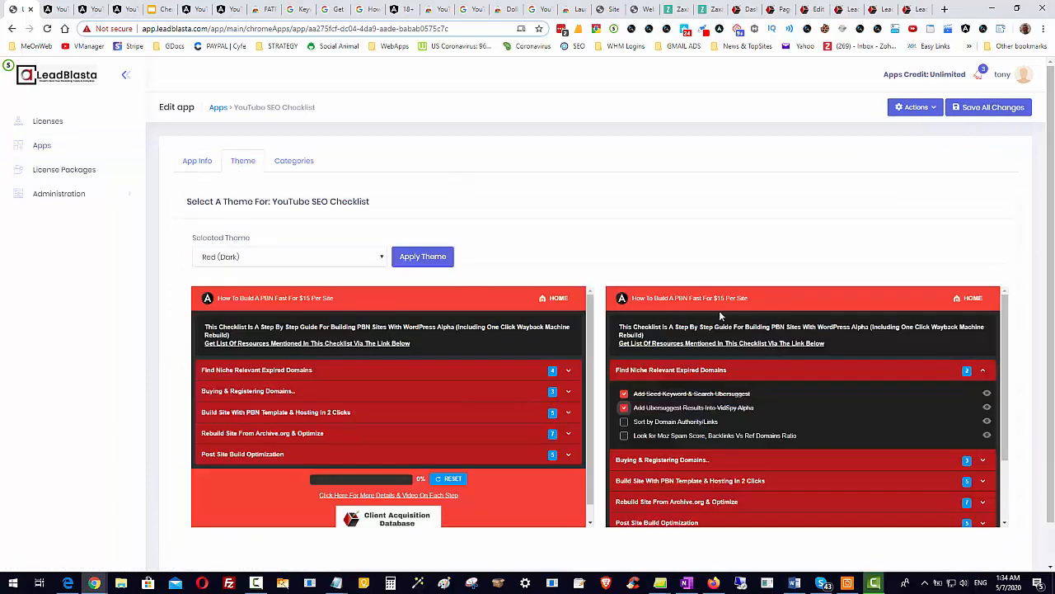
scroll(717, 311, "down", 1)
Try the Indigo (Light), Deep Purple (Light) and Brown (Dark) themes on the checklist preview.
left_click(366, 213)
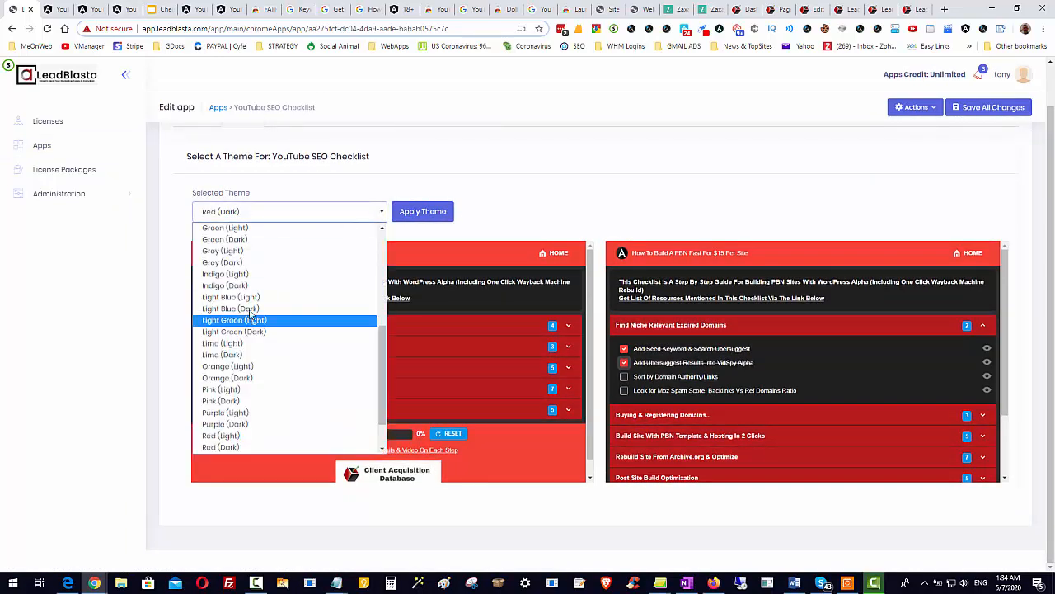
left_click(250, 274)
left_click(422, 211)
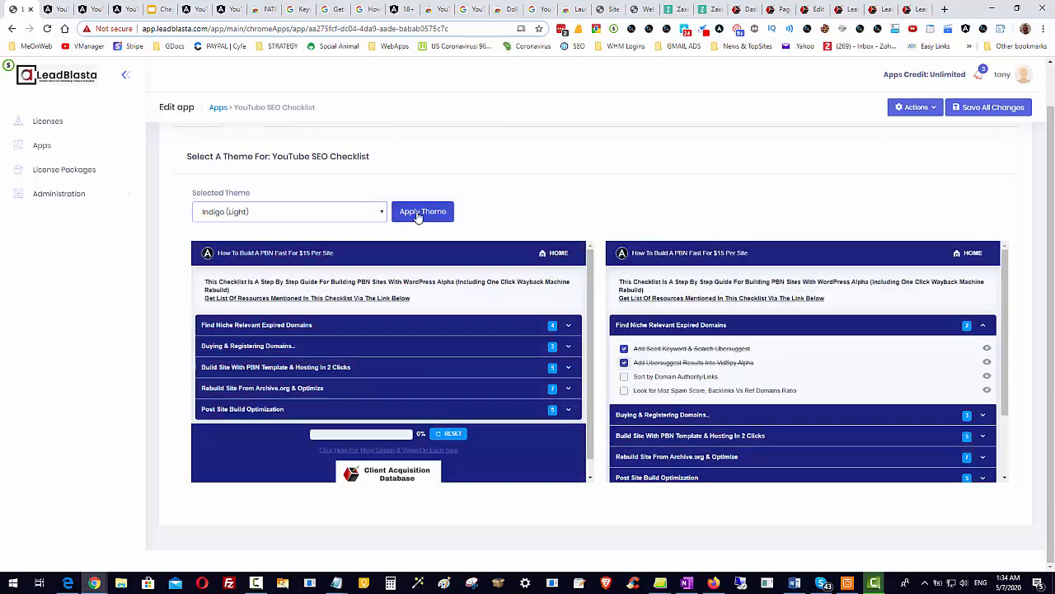
left_click(345, 216)
left_click(274, 377)
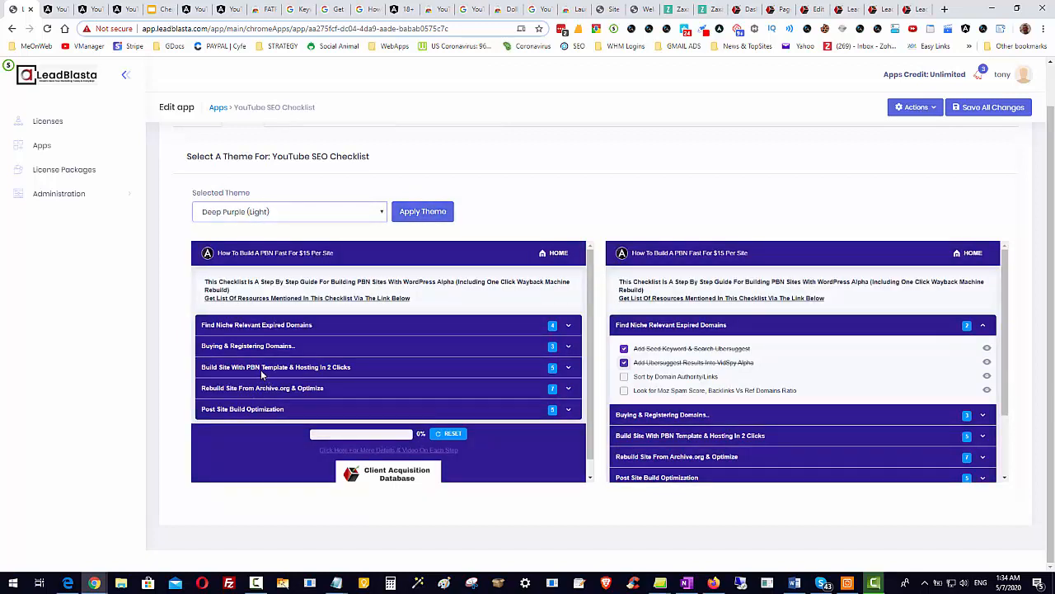
left_click(295, 214)
left_click(303, 366)
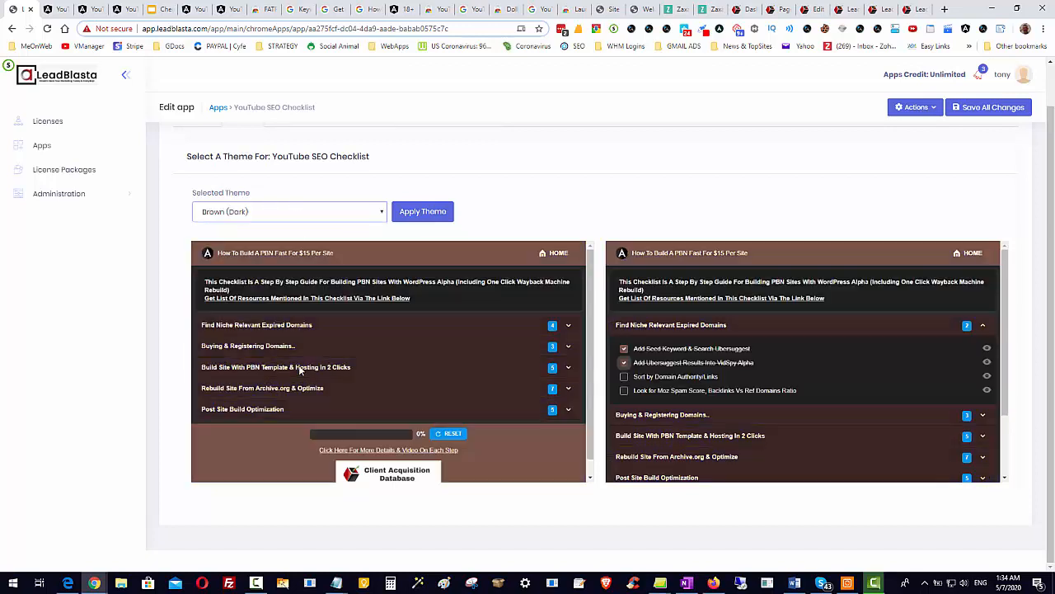
Try the Material Light, Orange (Light) and Orange (Dark) themes on the checklist preview.
left_click(301, 216)
left_click(292, 274)
left_click(321, 211)
scroll(330, 404, "down", 3)
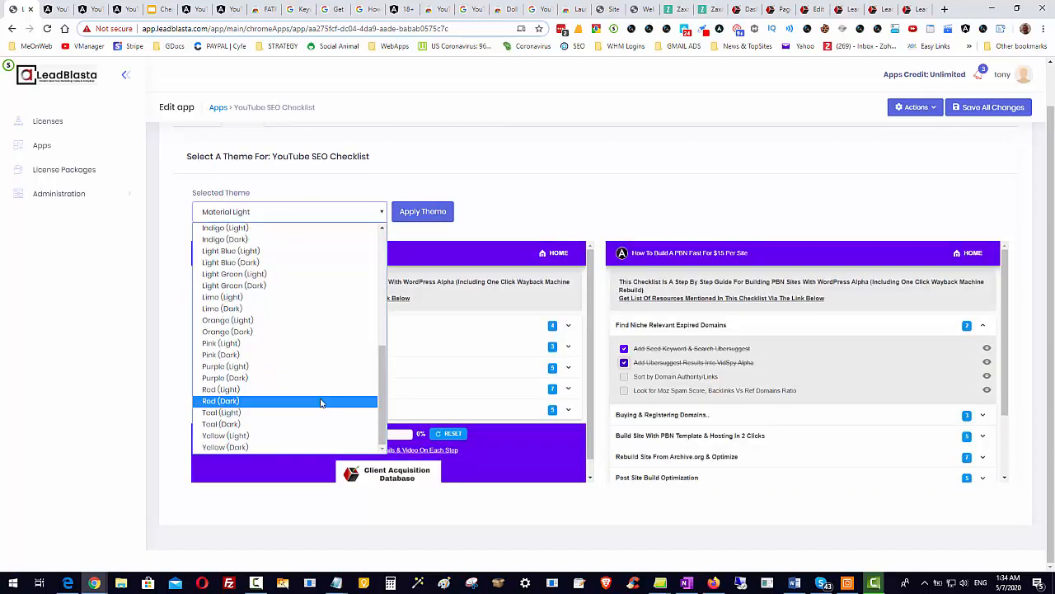
scroll(272, 280, "up", 3)
scroll(272, 333, "down", 3)
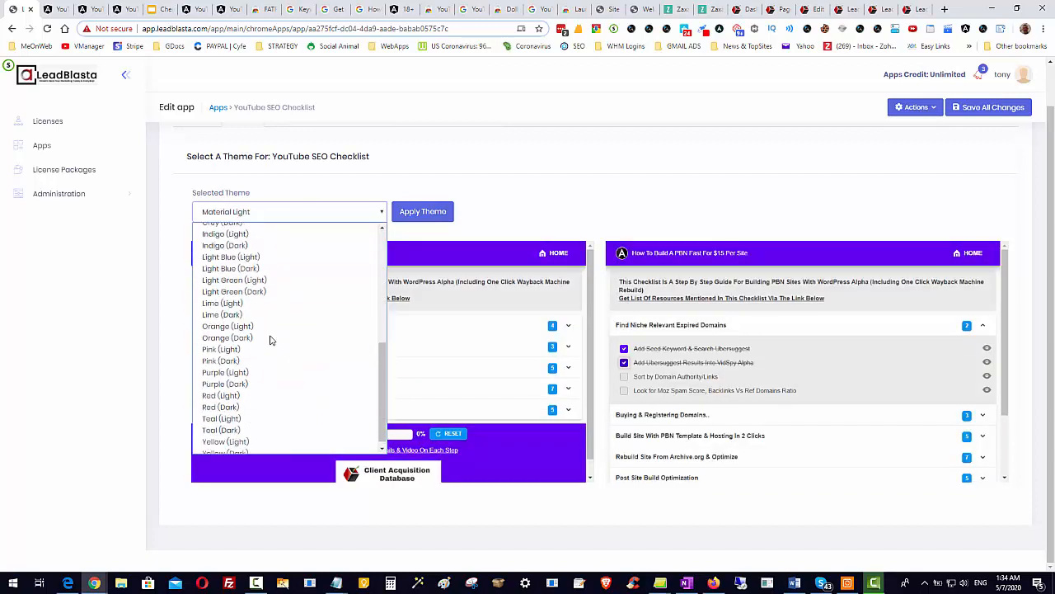
left_click(250, 320)
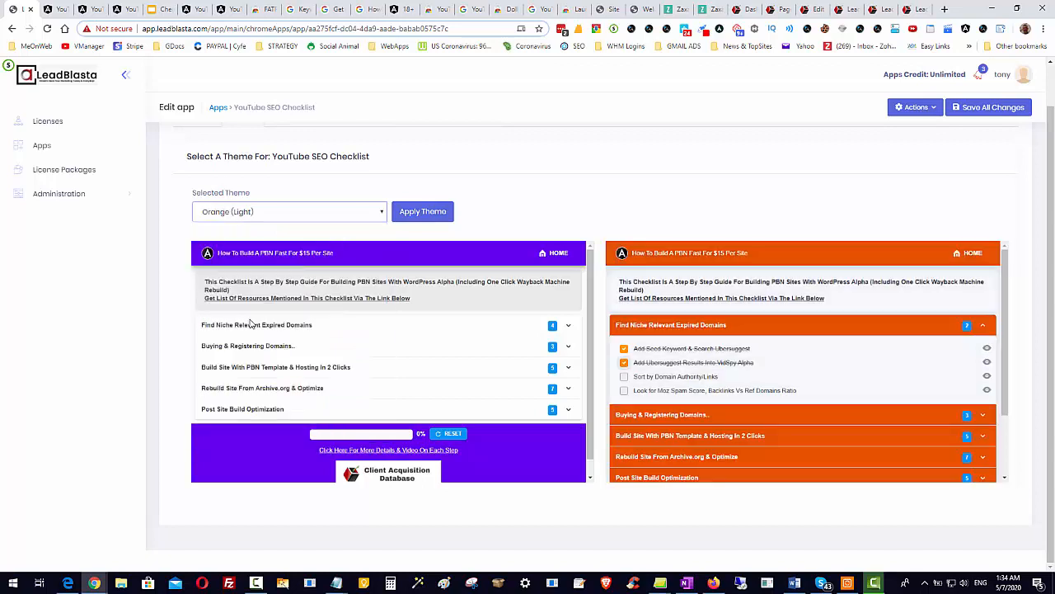
left_click(307, 213)
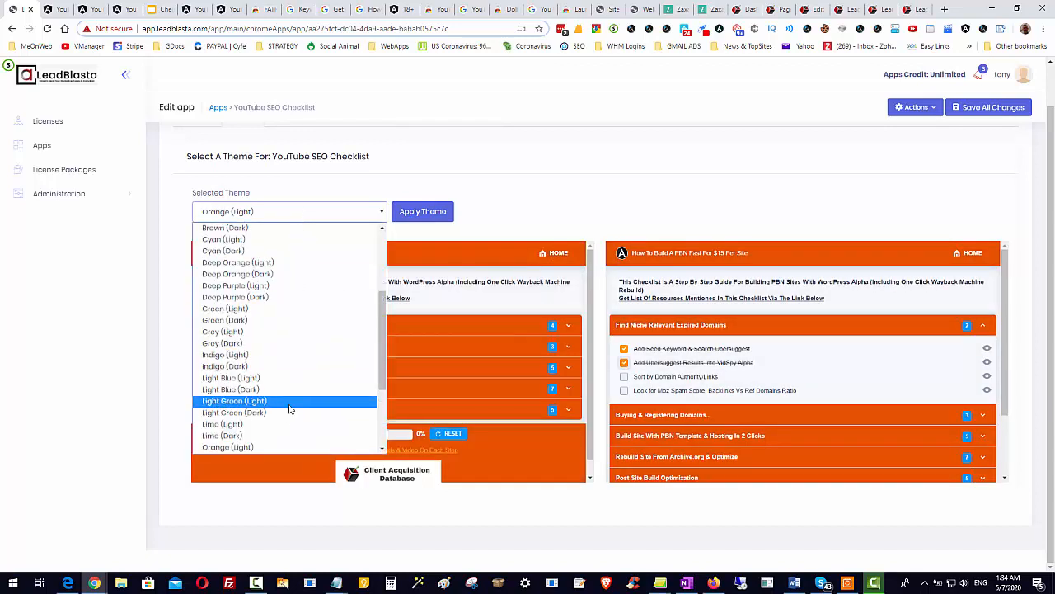
scroll(272, 413, "down", 1)
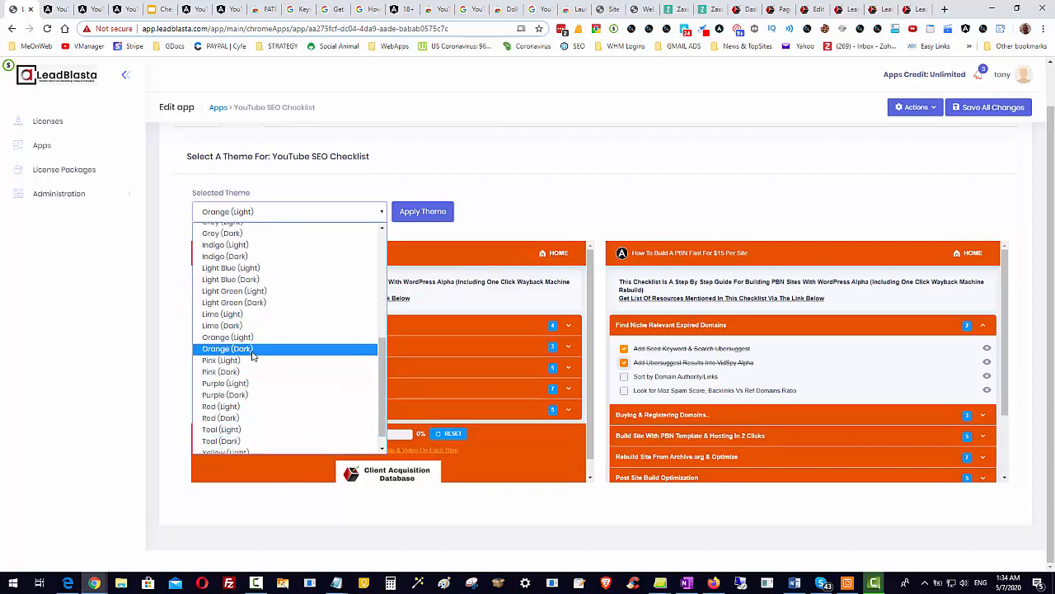
left_click(252, 350)
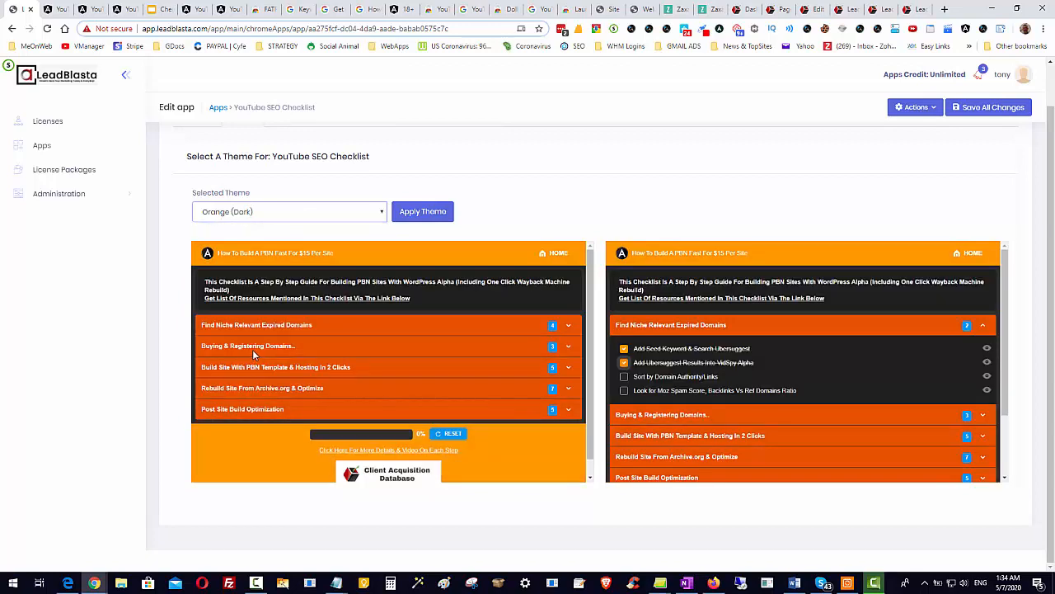
Select the Light Blue (Dark) theme and apply it to the YouTube SEO Checklist.
left_click(271, 214)
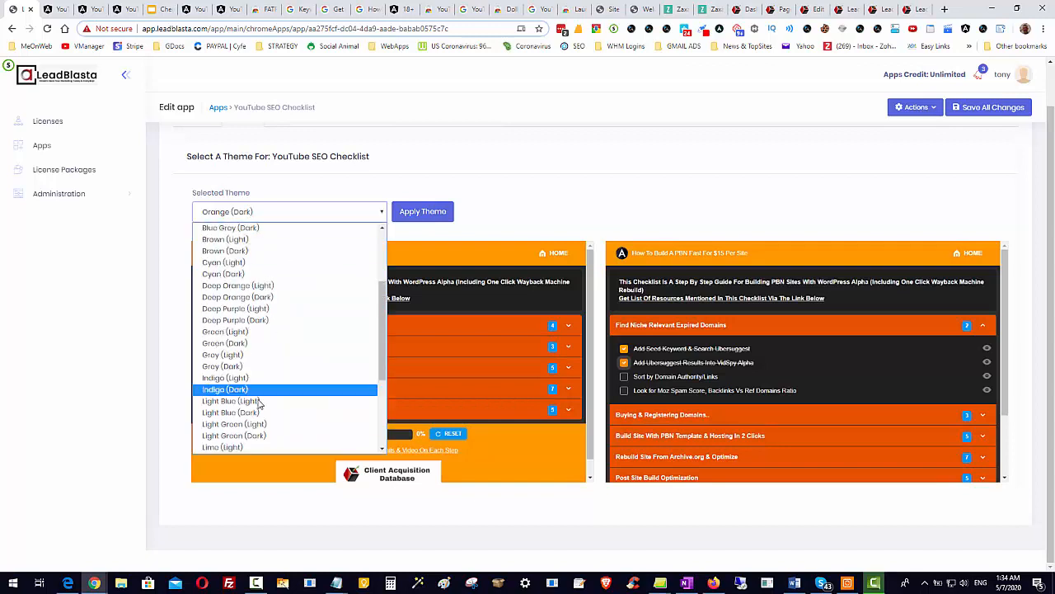
left_click(248, 413)
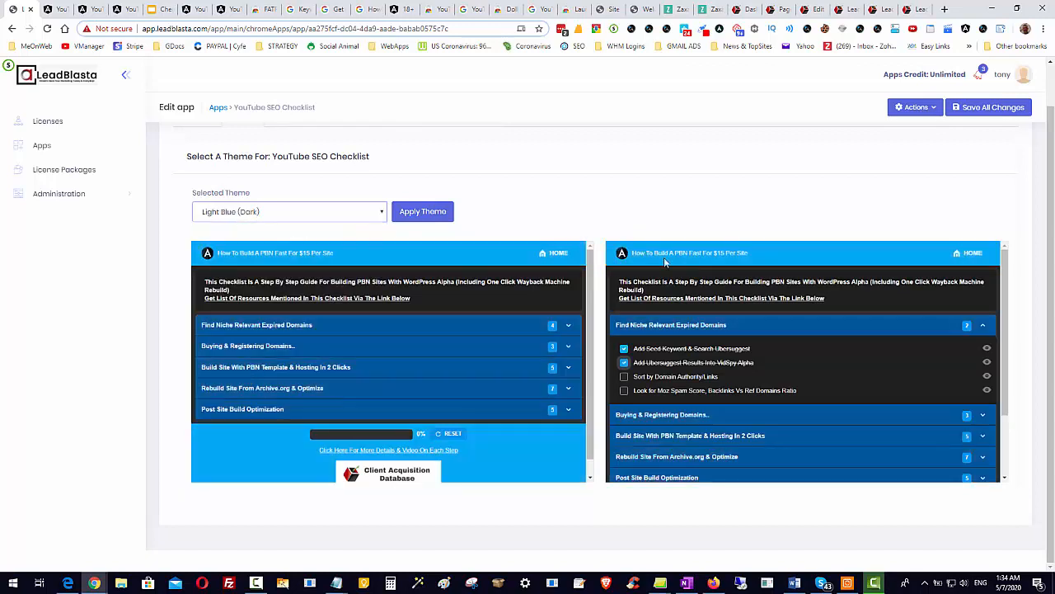
left_click(770, 174)
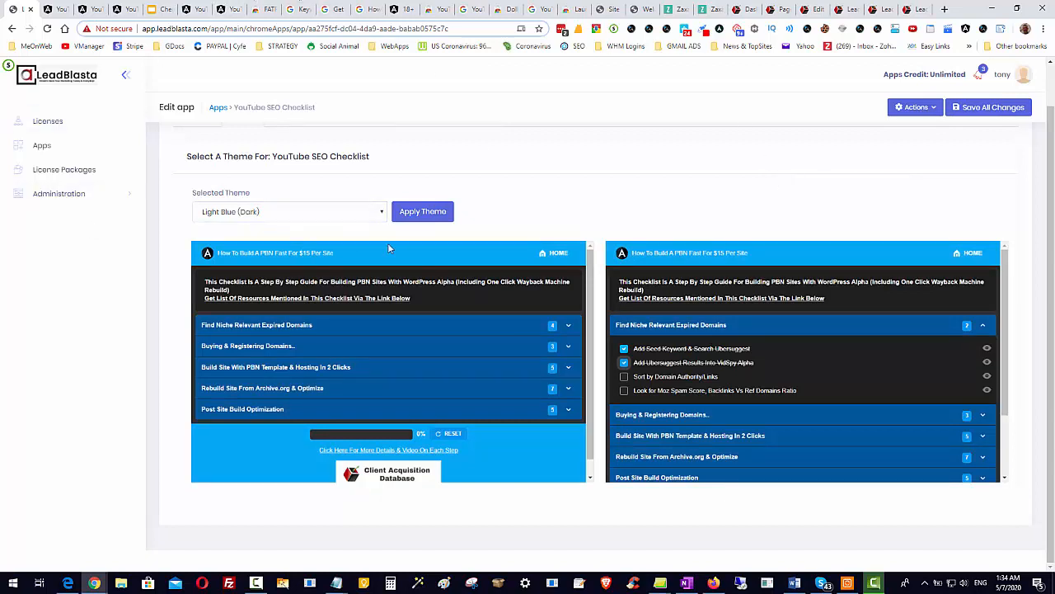
left_click(446, 212)
Open the checklist's categories and enter a new category name beginning with "Additional", correcting its spelling.
scroll(624, 343, "up", 1)
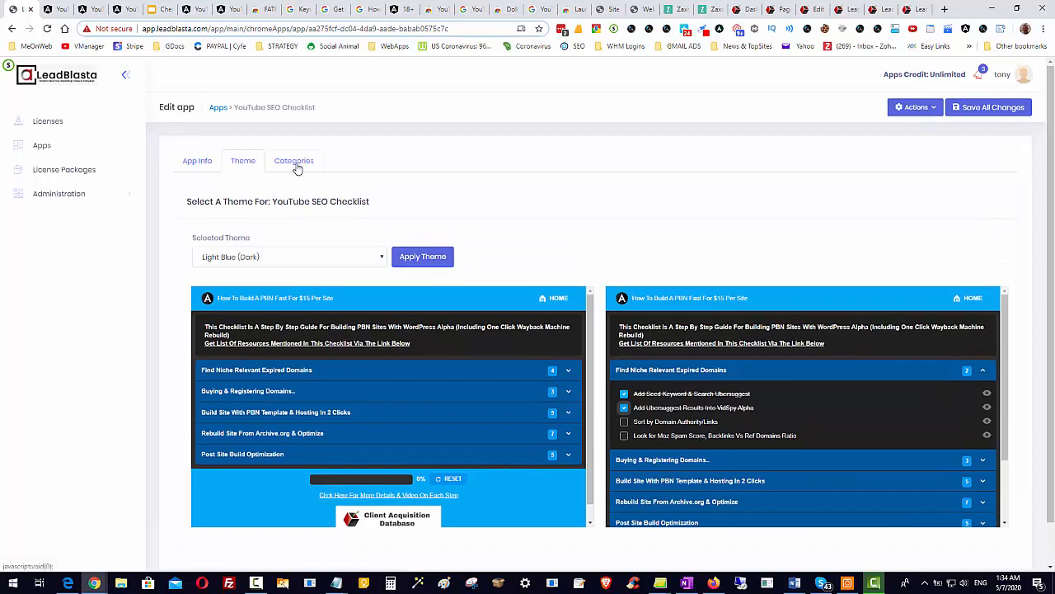
left_click(295, 161)
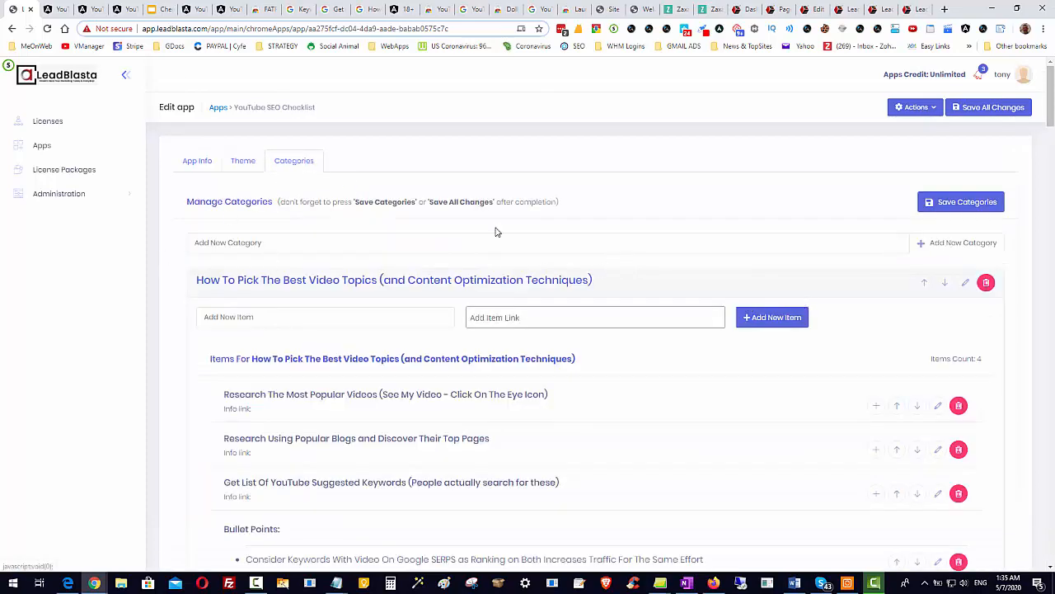
scroll(762, 336, "down", 1)
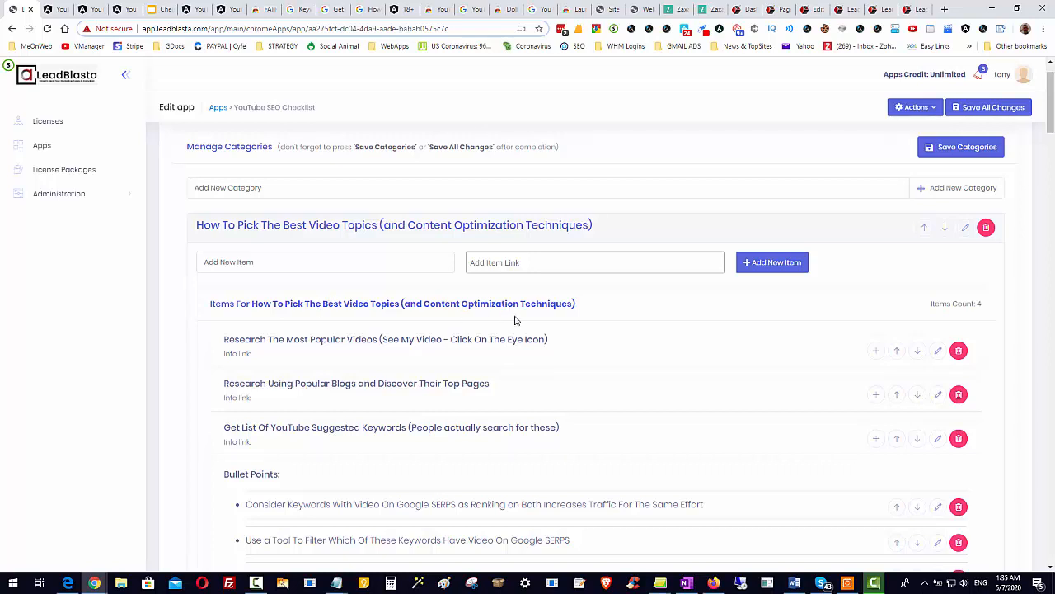
left_click(275, 188)
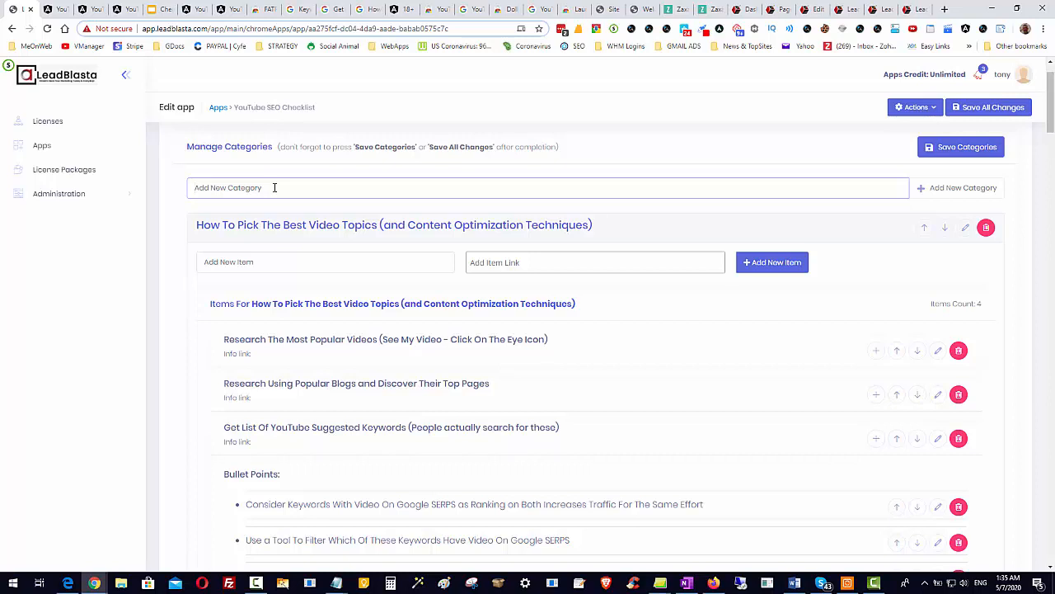
type("AddionAL seo tipS")
right_click(216, 185)
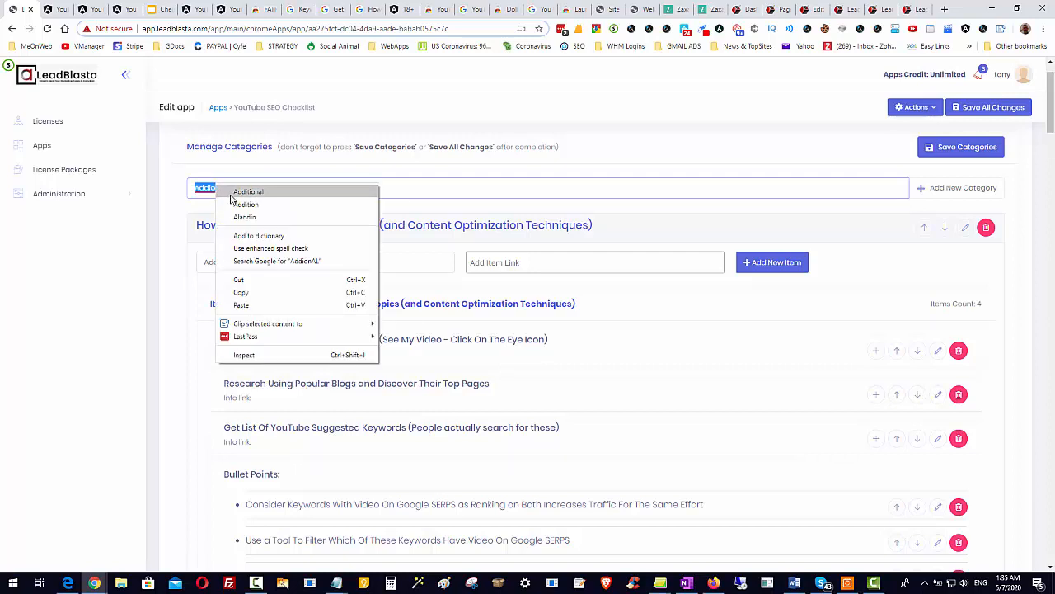
left_click(239, 191)
Fix the capitalization of the category name to "Additional SEO Tips" and add the category.
double_click(240, 188)
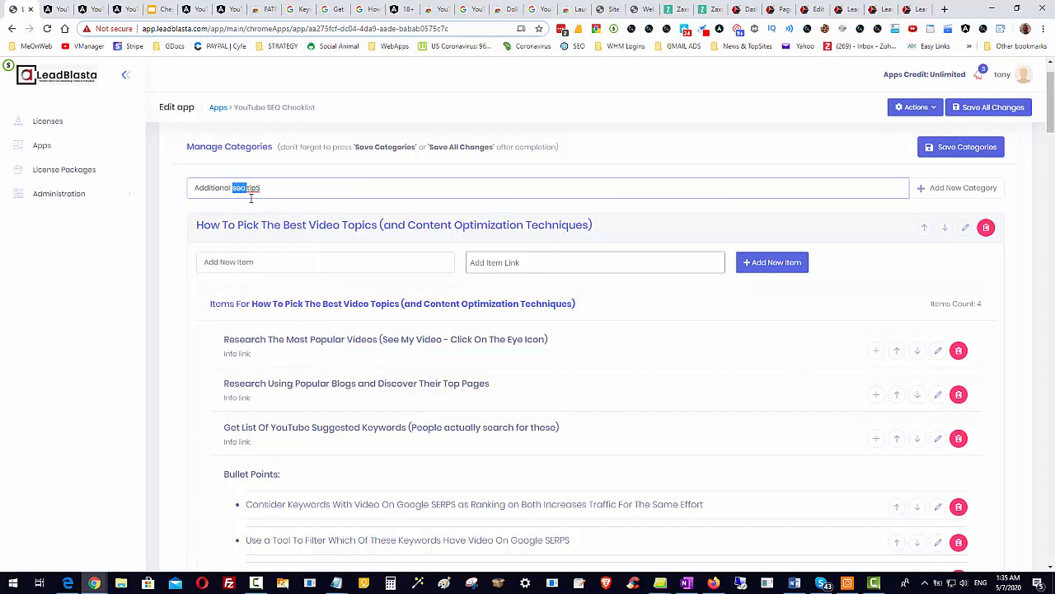
type("se")
key("BackSpace")
key("BackSpace")
type("SEO")
key("Delete")
type("T")
left_click(946, 189)
Enter "Add A call To Action At The End Of Your Video" as a new item under Additional SEO Tips.
left_click(230, 452)
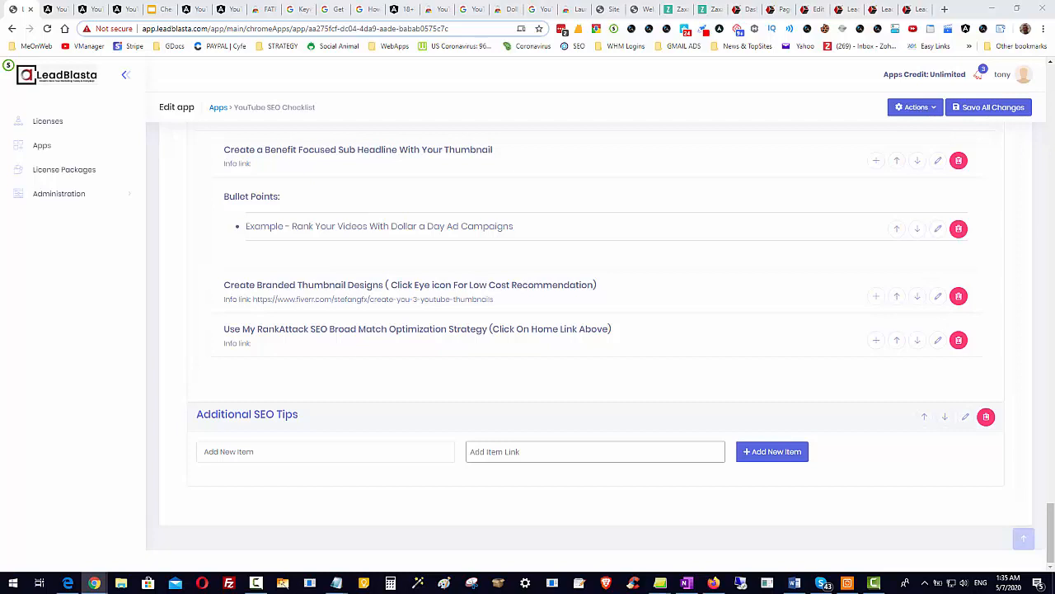
right_click(248, 449)
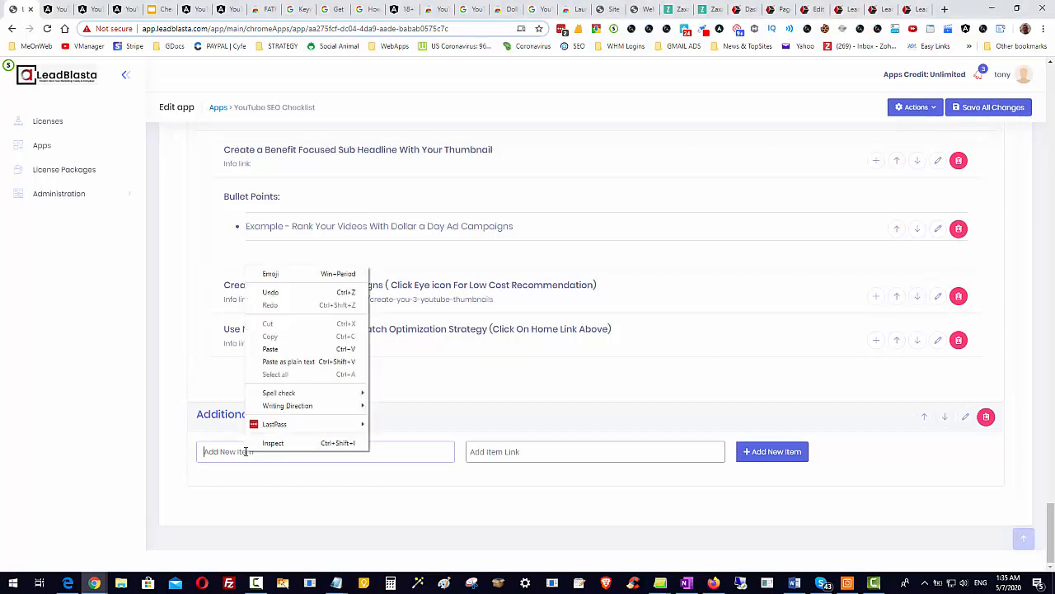
left_click(266, 343)
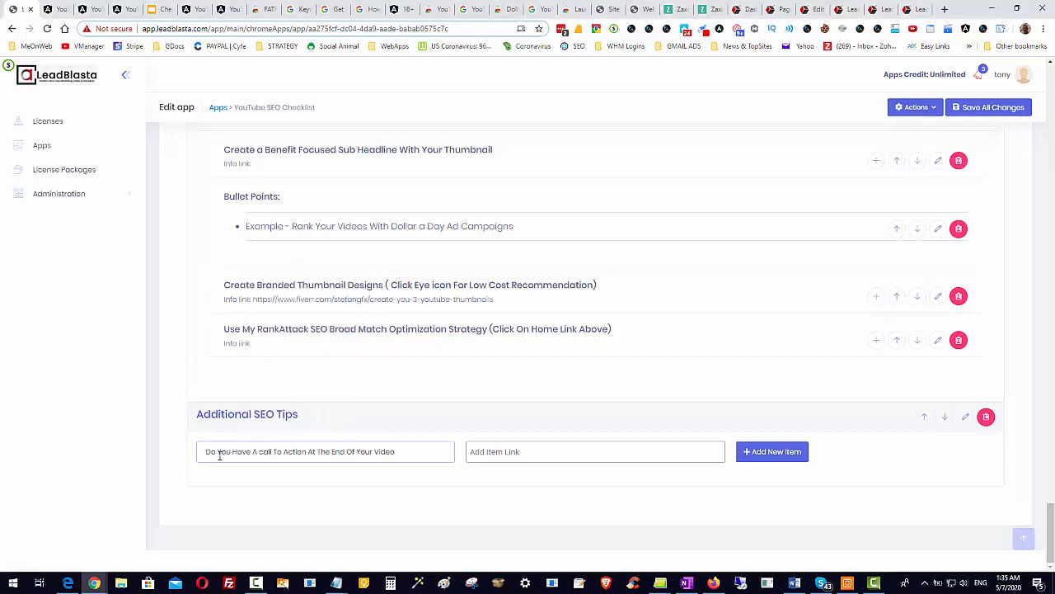
left_click_drag(253, 451, 183, 459)
type("Add")
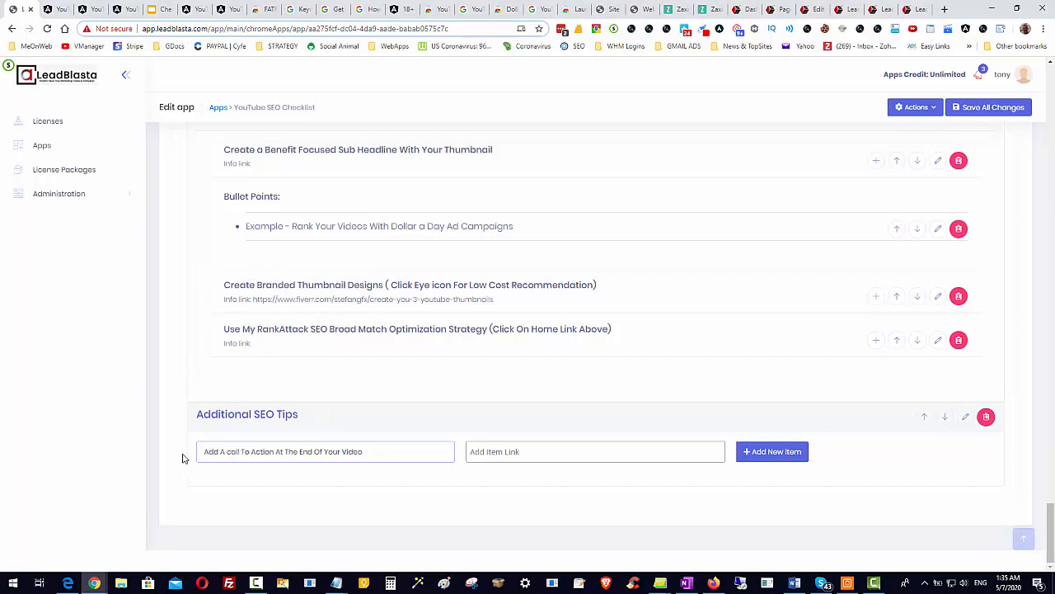
left_click(385, 453)
Set the call-to-action item's link to the previously used youtube-seo-checklist page and add the item to Additional SEO Tips.
left_click(567, 454)
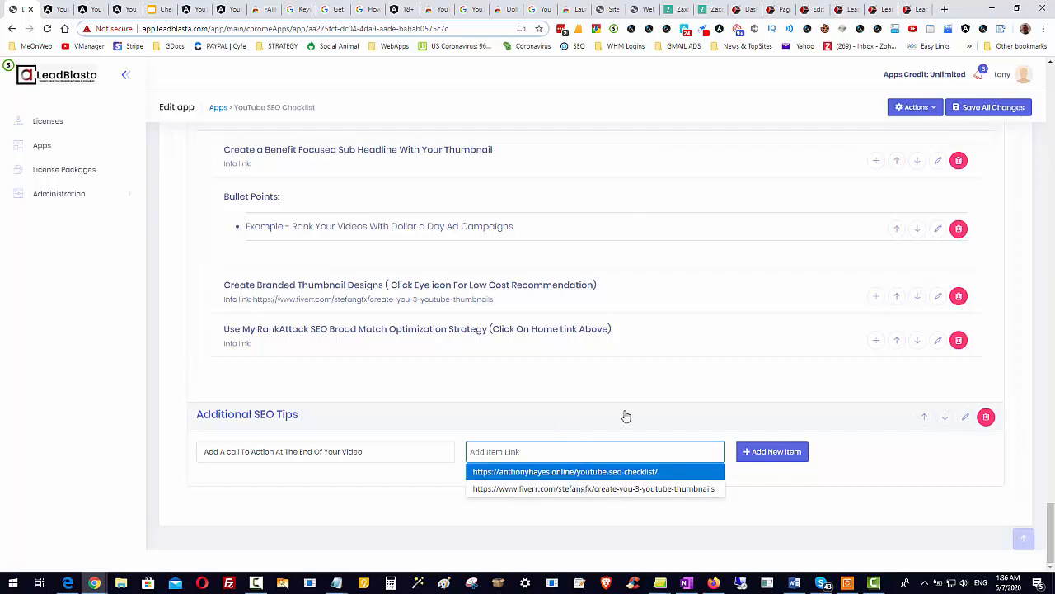
left_click(616, 471)
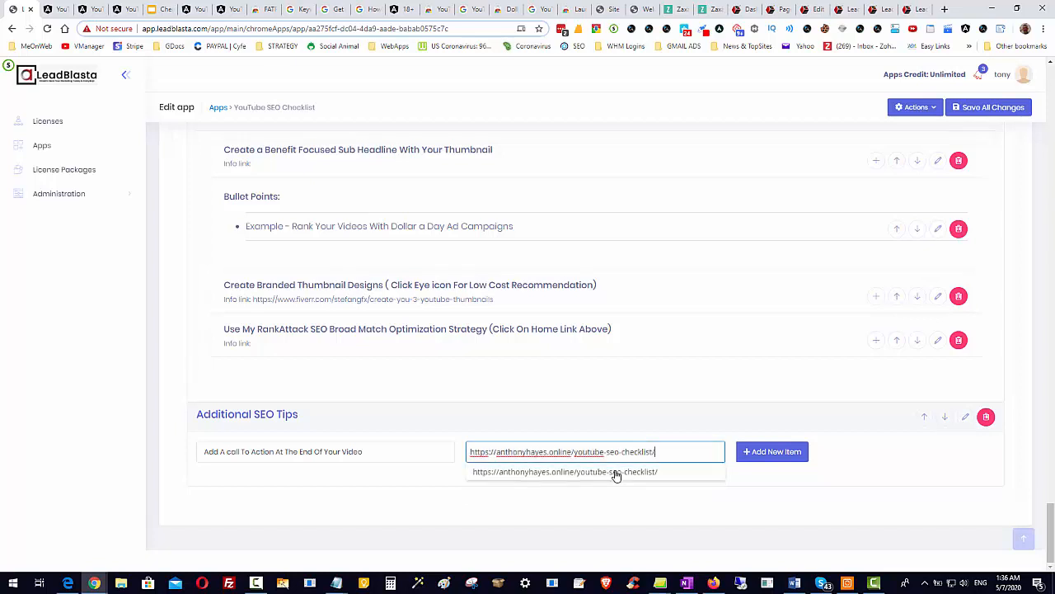
left_click(773, 452)
scroll(791, 462, "down", 2)
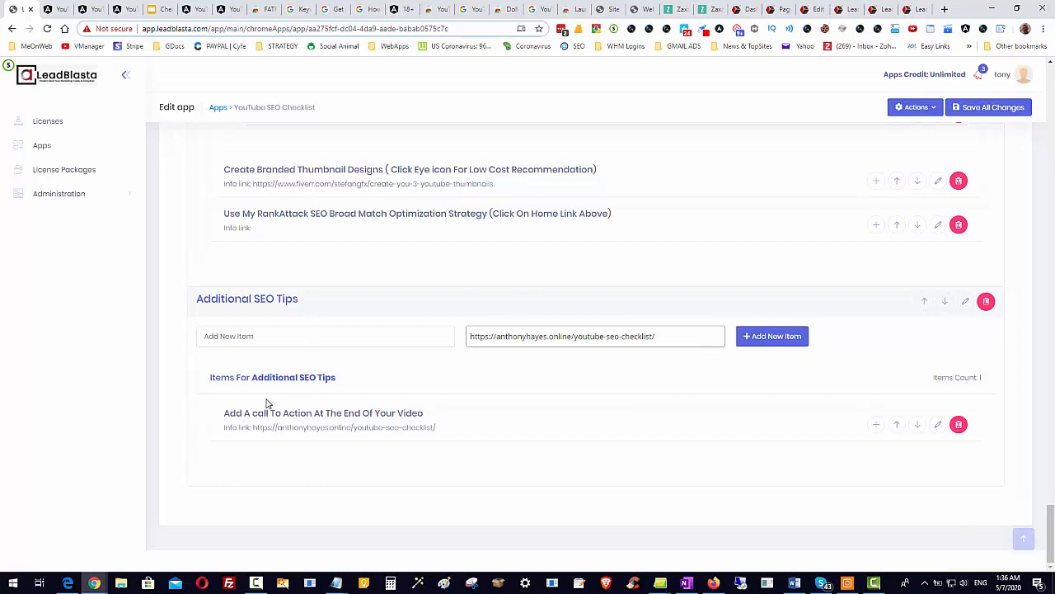
Compare the bullet points under the existing checklist items with the new call-to-action item in Additional SEO Tips.
scroll(341, 424, "up", 8)
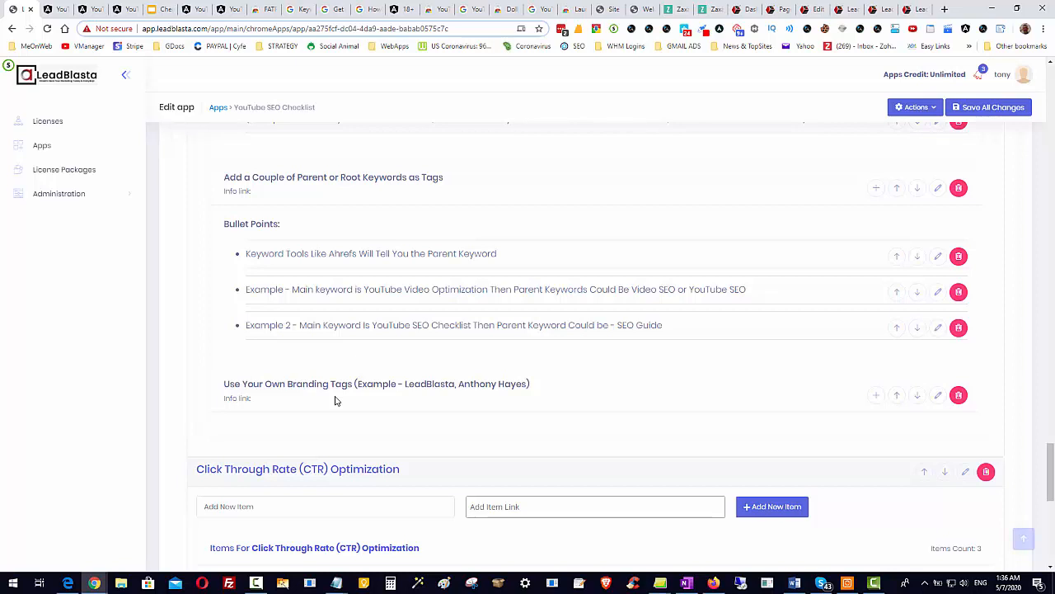
scroll(554, 313, "down", 5)
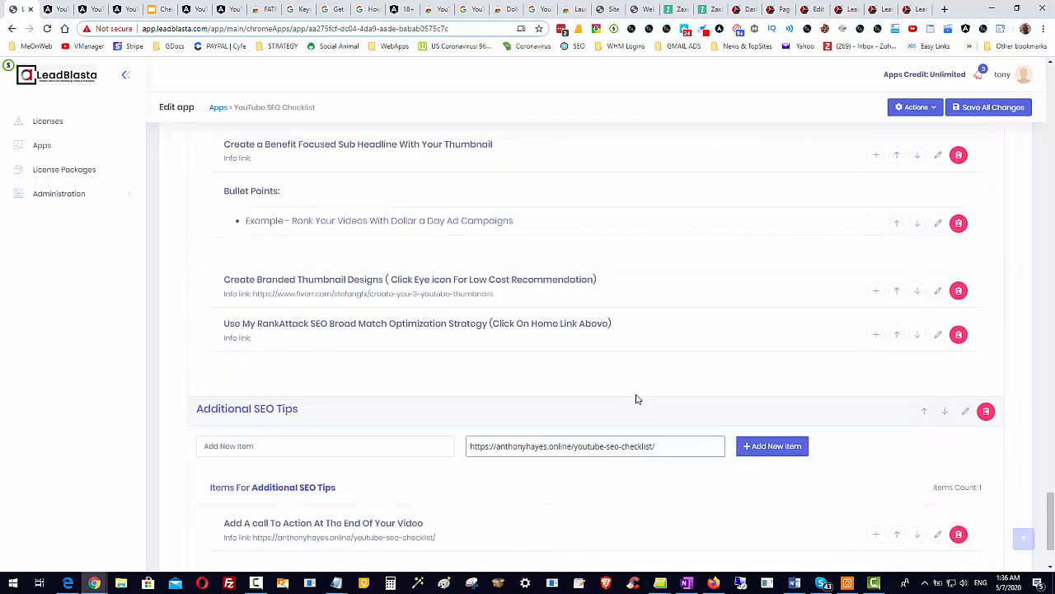
scroll(639, 404, "down", 2)
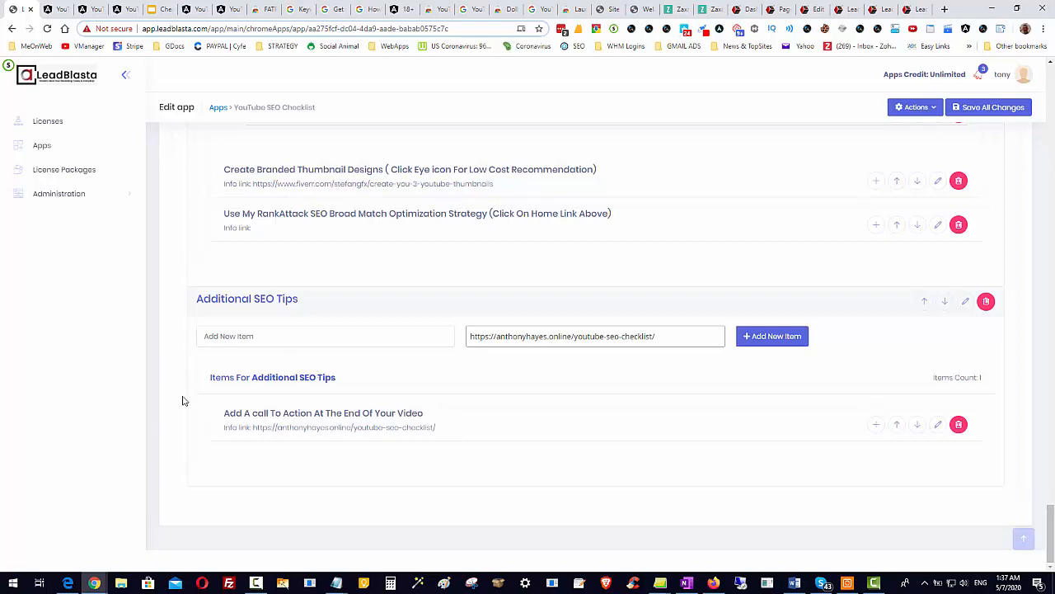
scroll(559, 416, "up", 3)
scroll(553, 417, "up", 2)
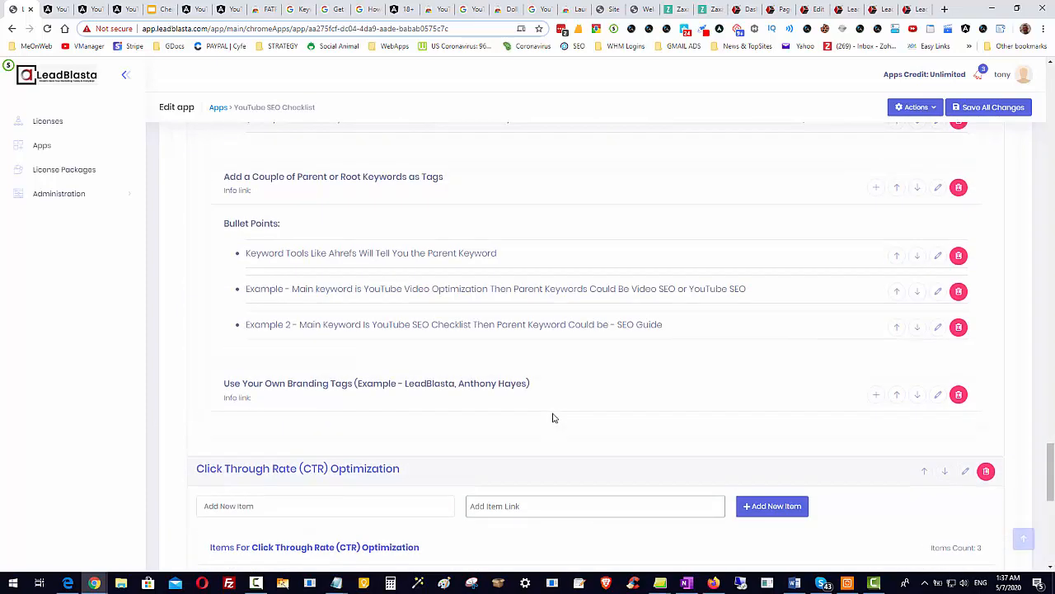
scroll(548, 418, "down", 5)
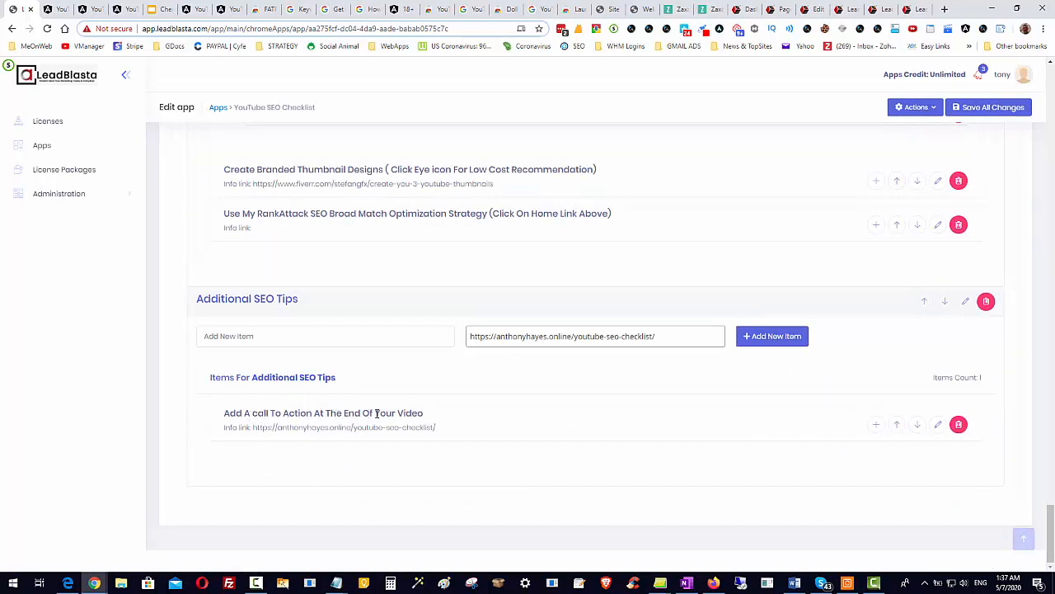
Enter "Use End Screens For Related Videos To earn More Views" as a bullet point for the call-to-action item in Additional SEO Tips.
left_click(876, 425)
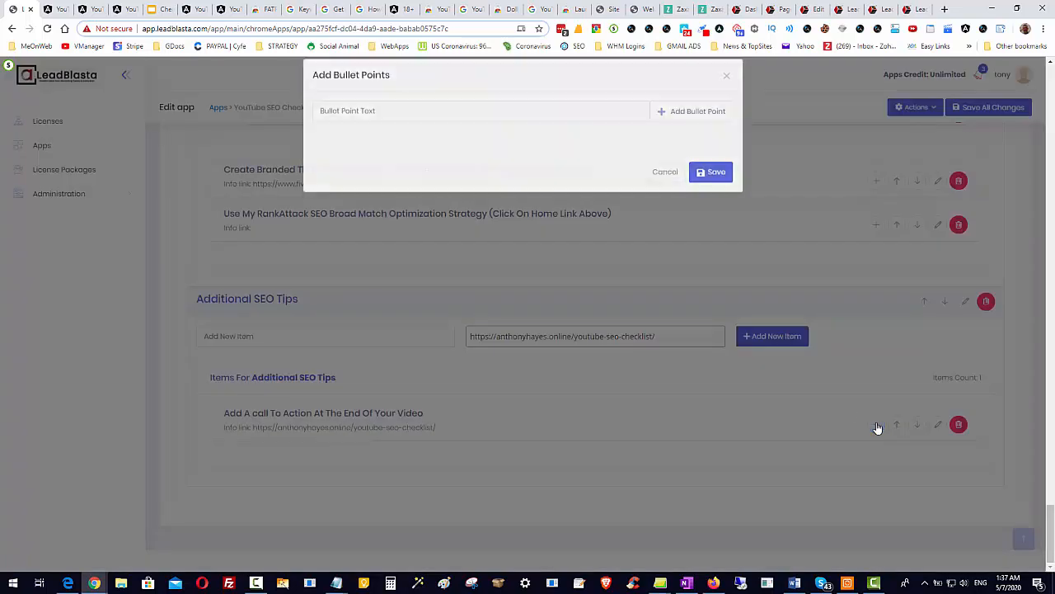
left_click(417, 125)
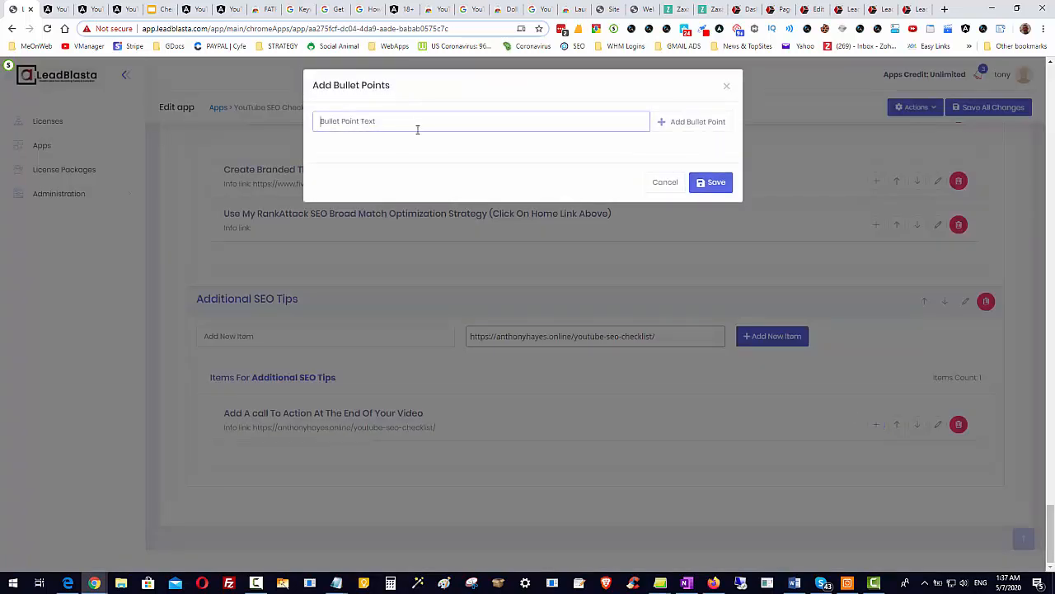
type("Use End Screens For Related Videoss To earn ")
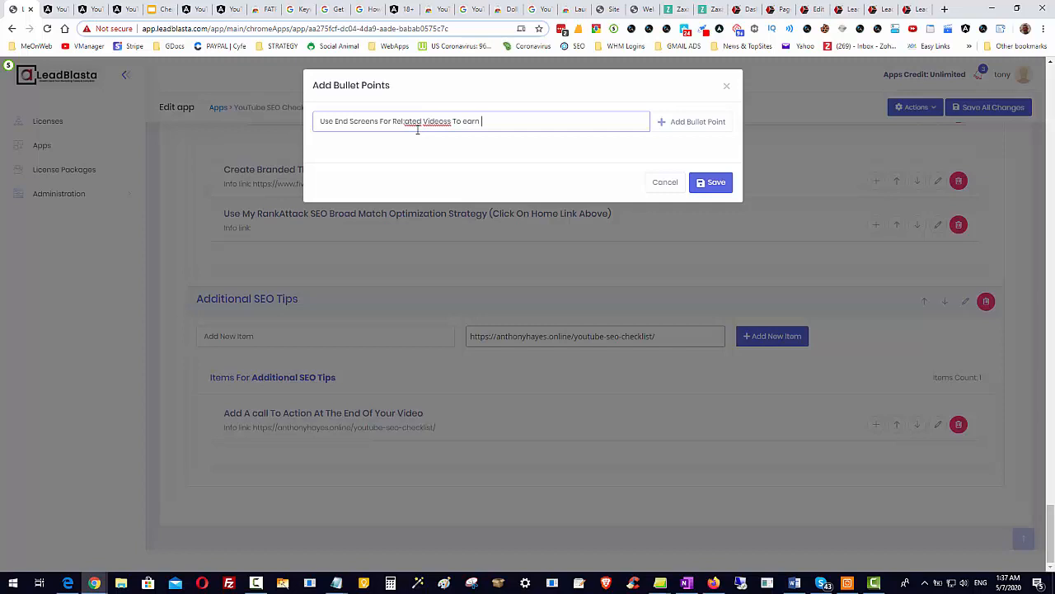
type("More Views")
Correct the spelling of "Related Videos" in the bullet point text and add the bullet point.
double_click(429, 121)
right_click(429, 122)
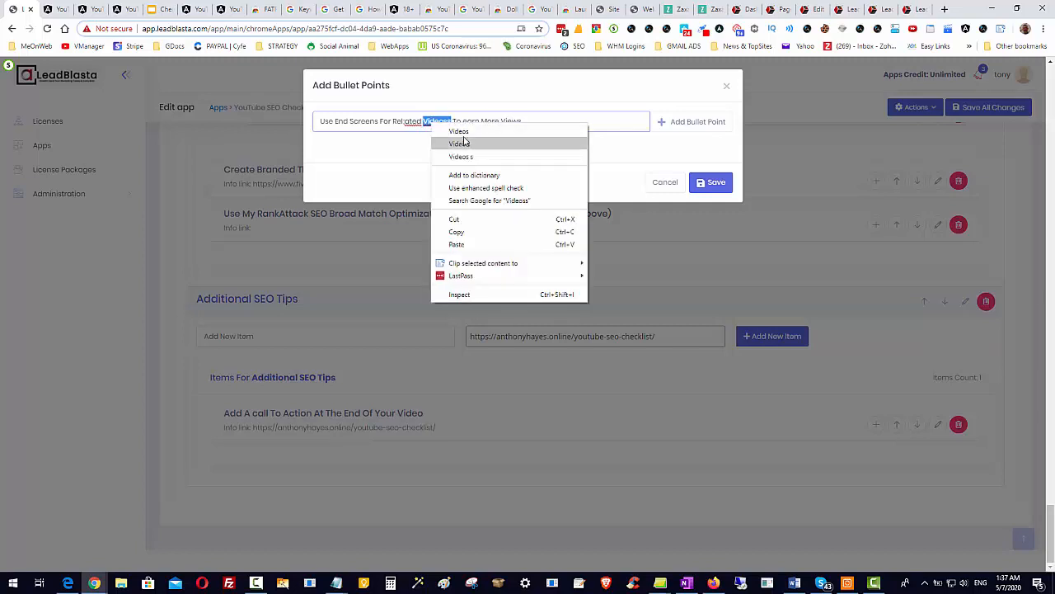
left_click(449, 129)
left_click(406, 121)
key("BackSpace")
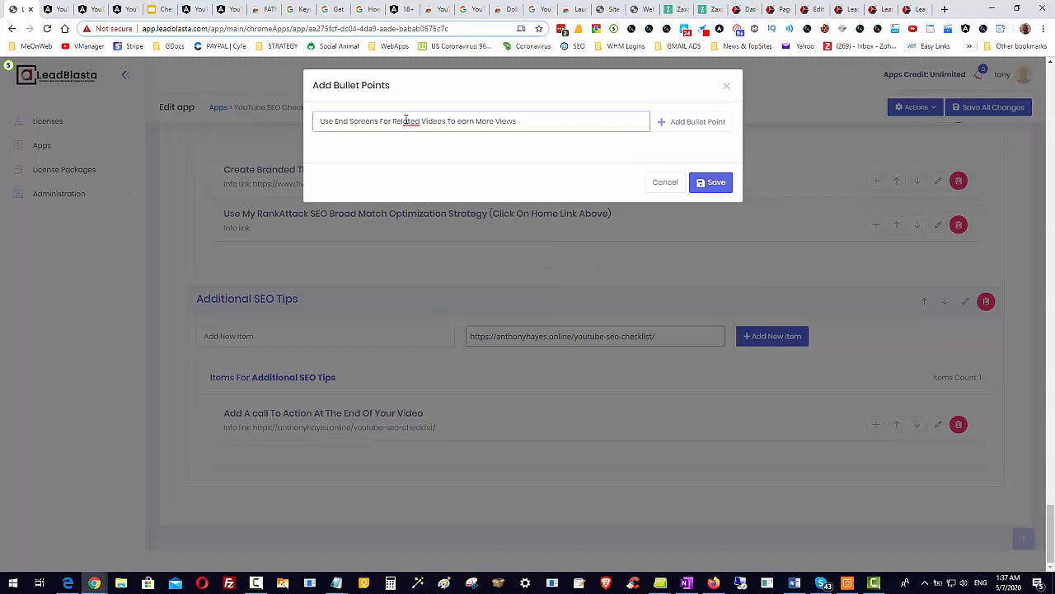
left_click(696, 124)
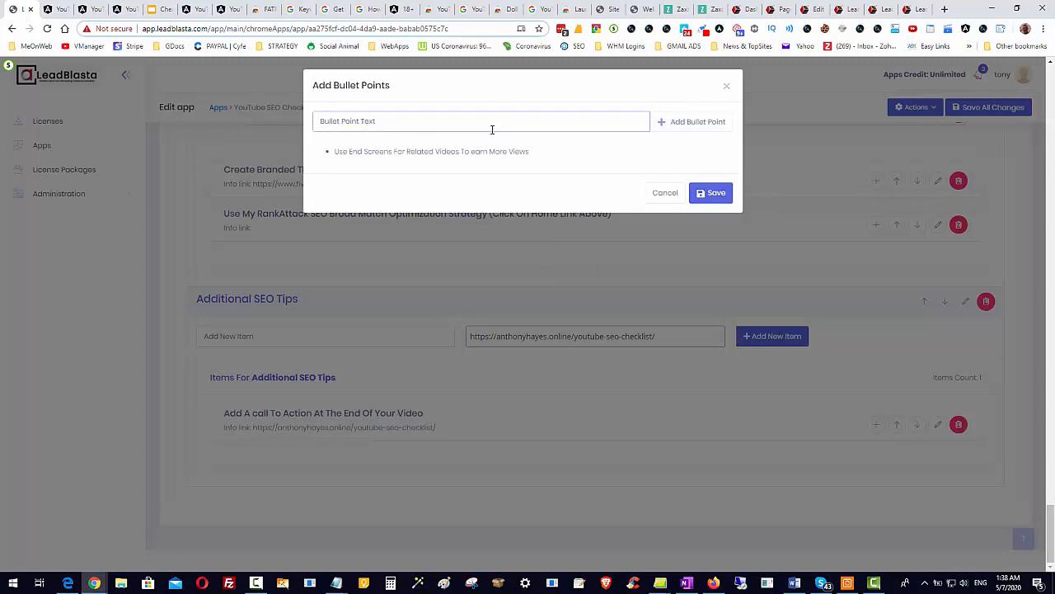
Add the bullet point "Add a link To Your Website From YouTube Cards" to the call-to-action item and save the bullet points.
type("Add a link To Your Website From YouTube Cards")
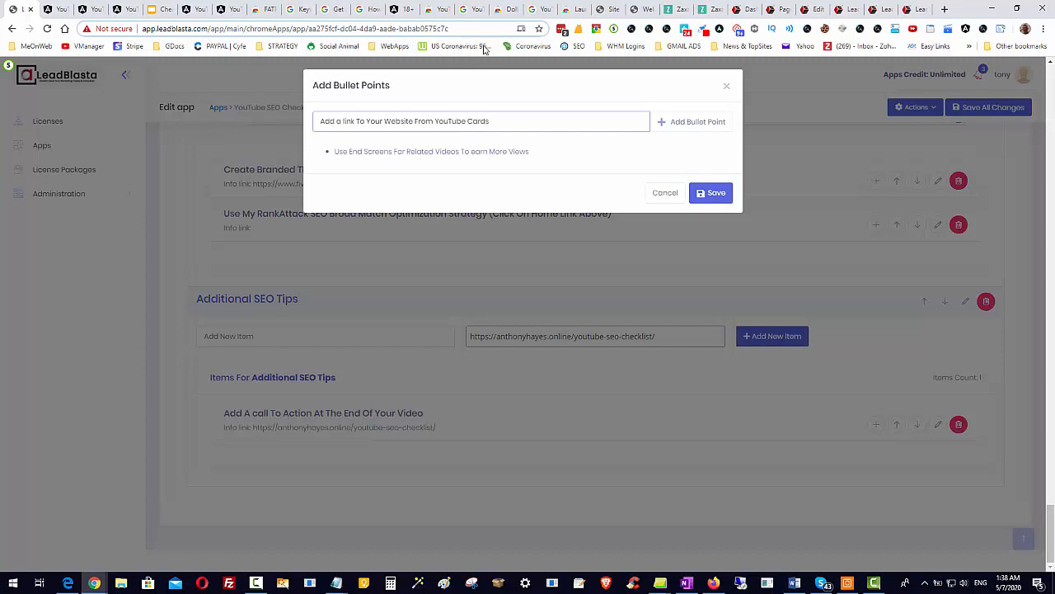
left_click(697, 125)
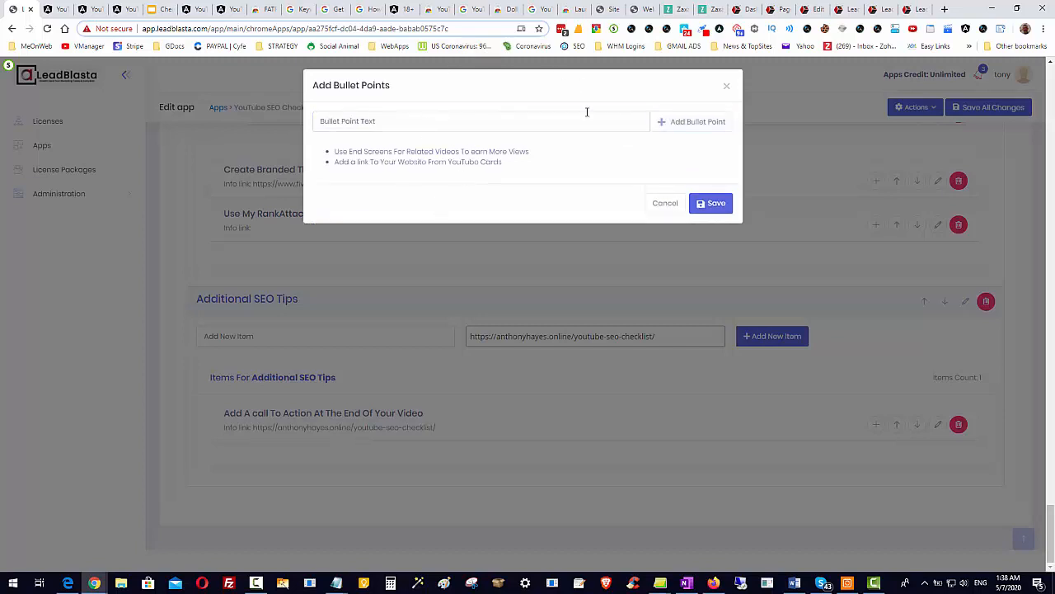
left_click(711, 203)
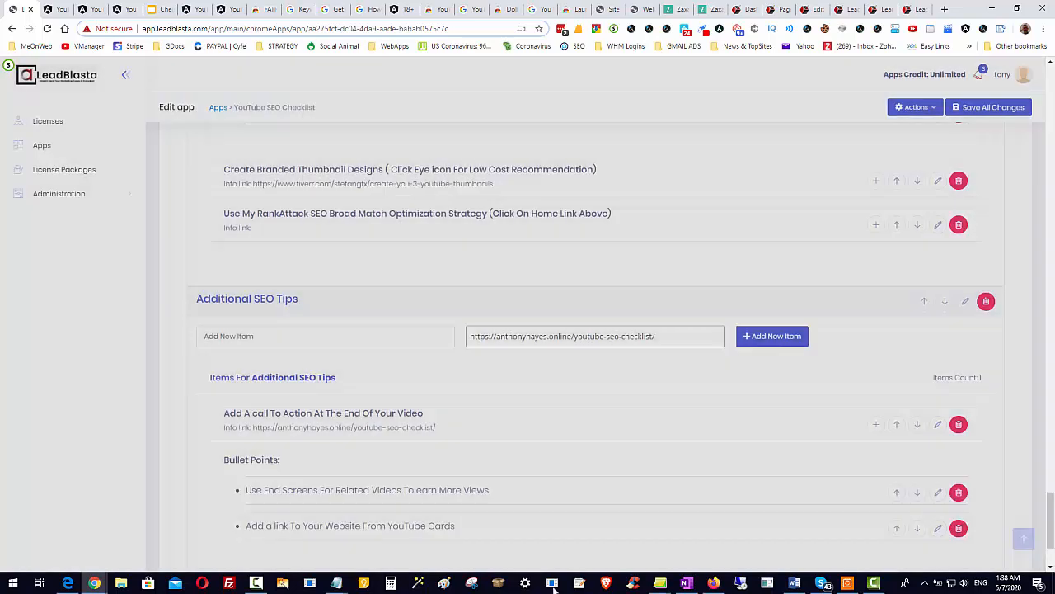
scroll(530, 485, "down", 1)
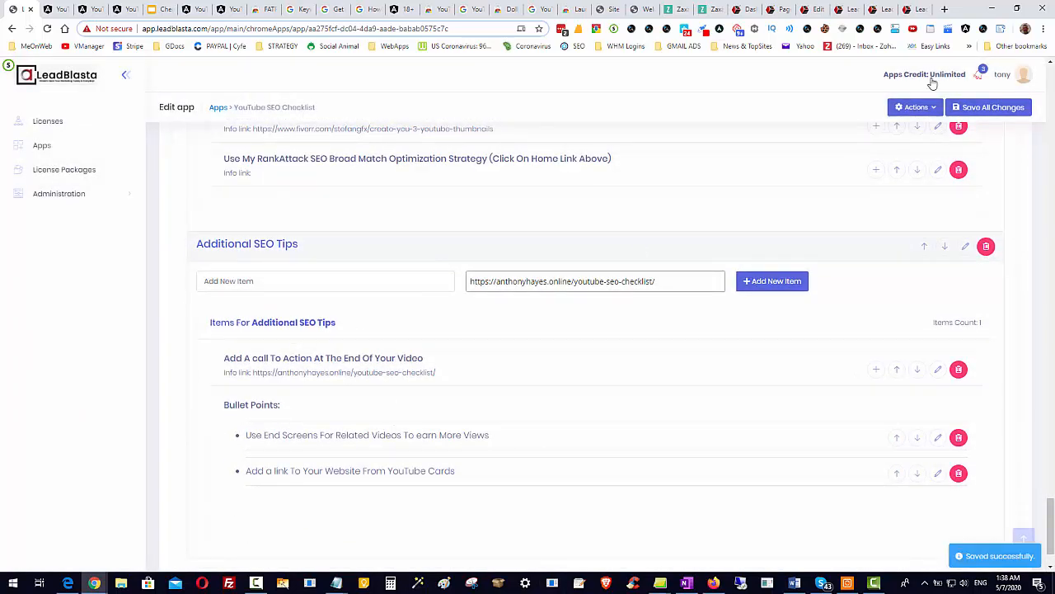
Preview the YouTube SEO Checklist app, expand Additional SEO Tips and check off the call-to-action item.
left_click(924, 108)
left_click(922, 137)
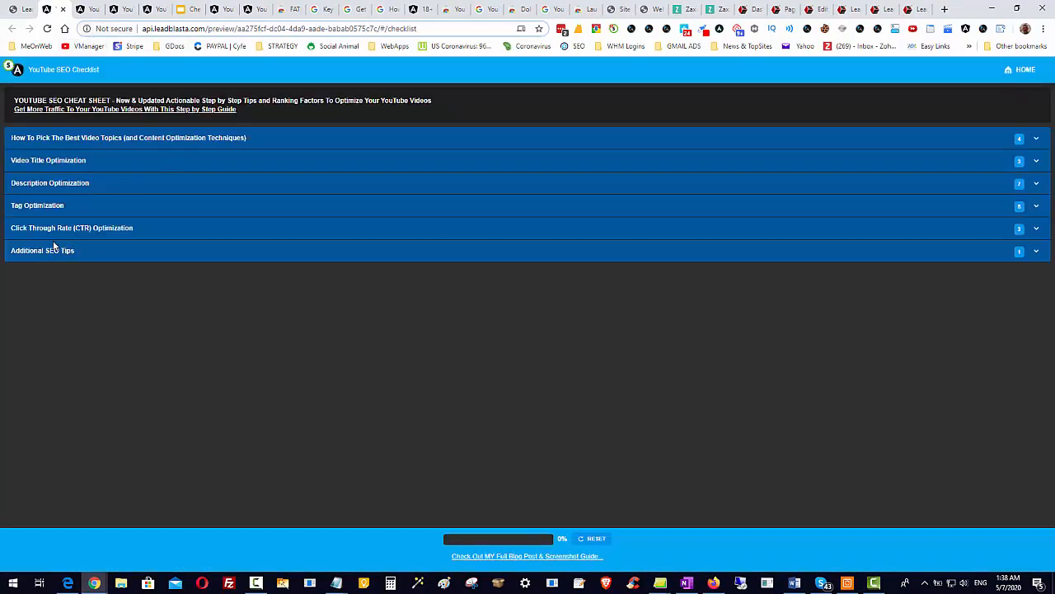
left_click(1035, 252)
left_click(20, 277)
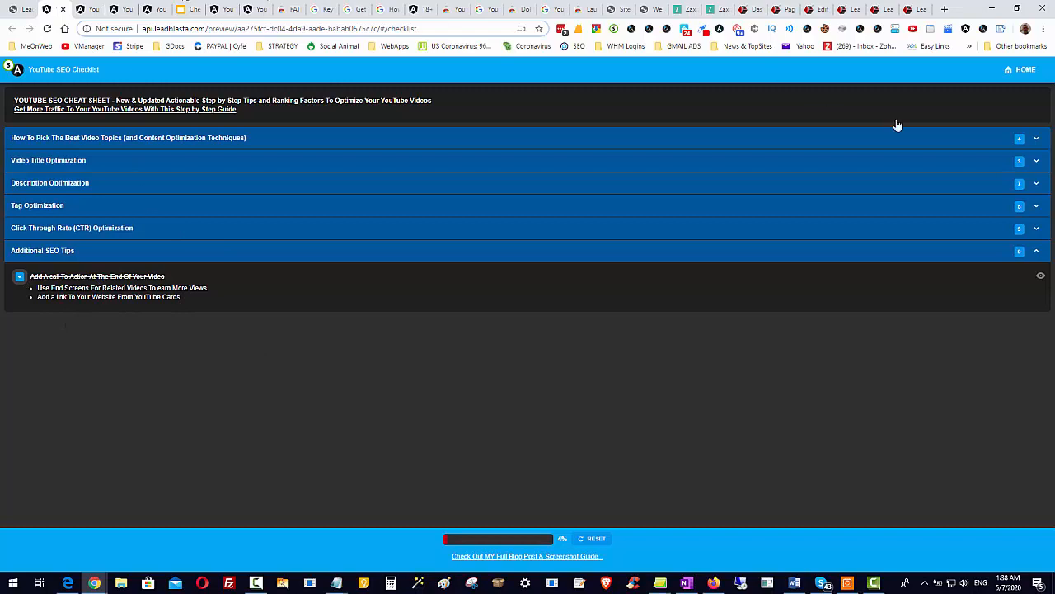
Return to the app editor, save all changes and save the categories.
left_click(23, 9)
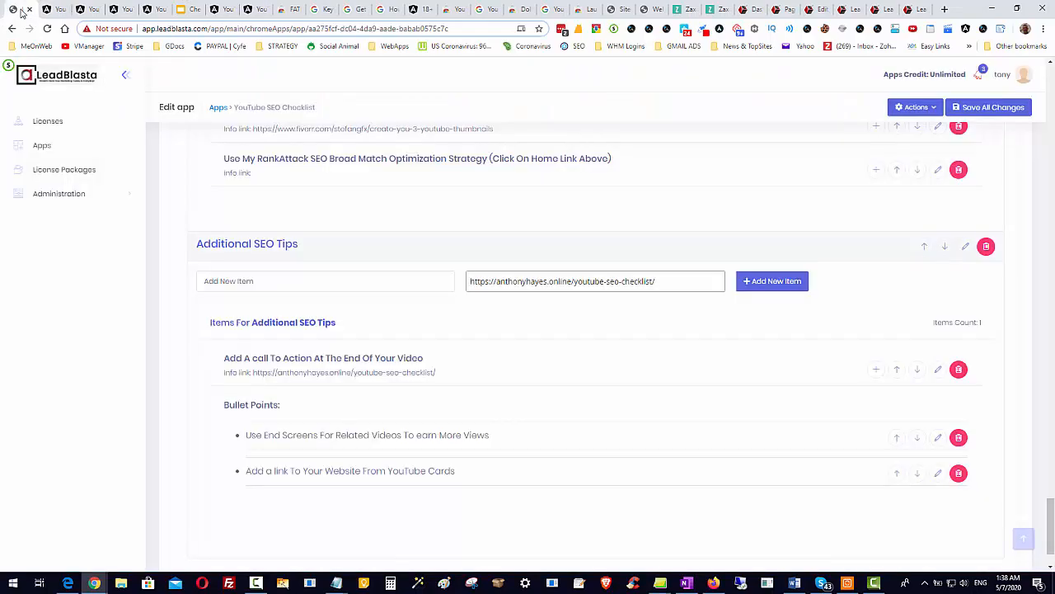
left_click(984, 113)
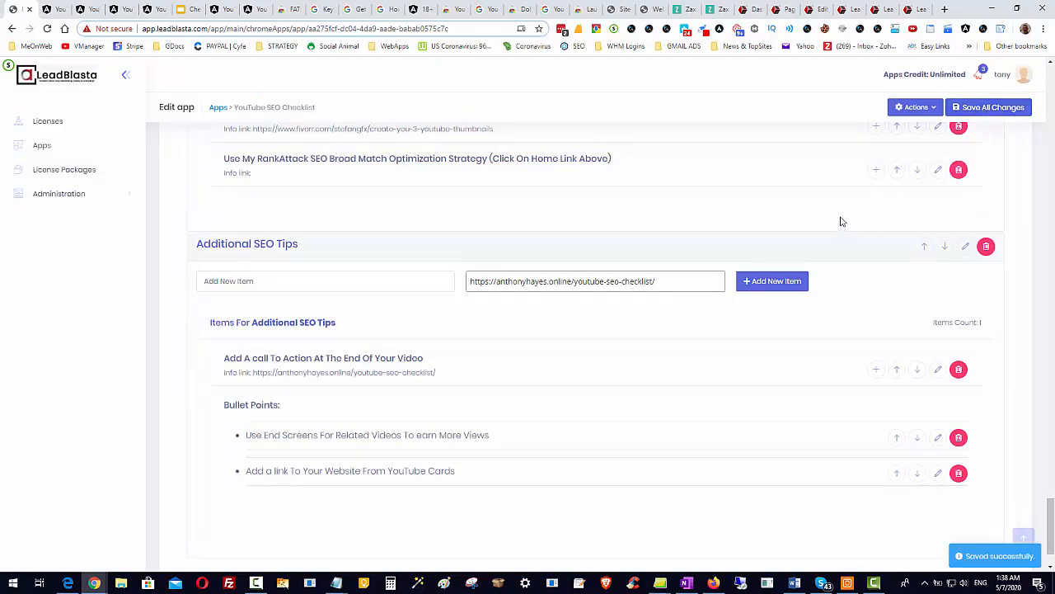
scroll(841, 217, "up", 10)
scroll(839, 222, "up", 15)
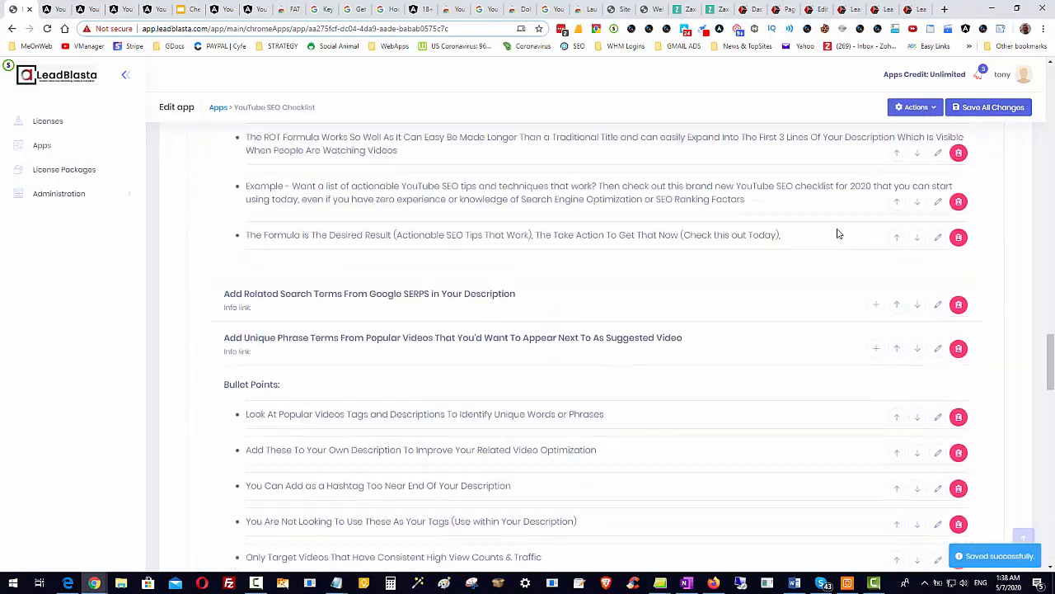
scroll(825, 253, "up", 15)
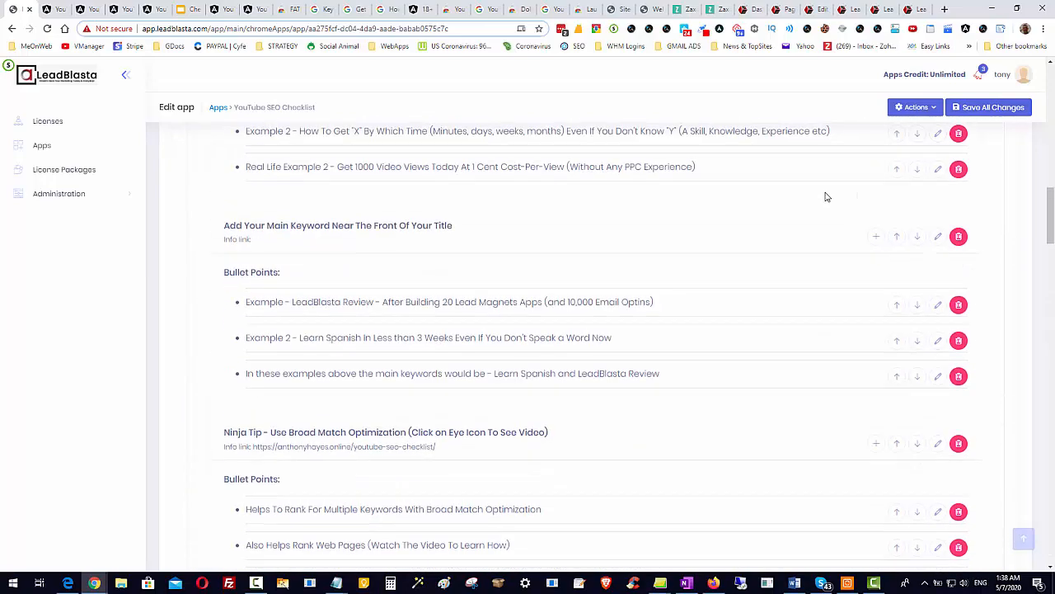
scroll(798, 199, "up", 3)
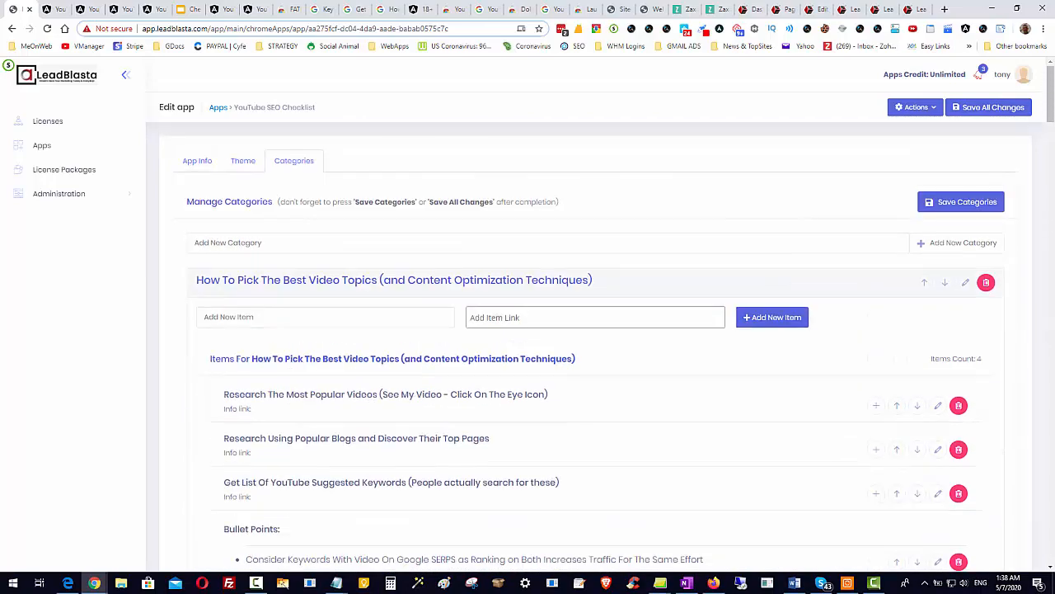
left_click(958, 204)
Review the Additional SEO Tips category and the list of existing checklists in the SEO - App Checklist Maker.
left_click_drag(1049, 86, 1051, 532)
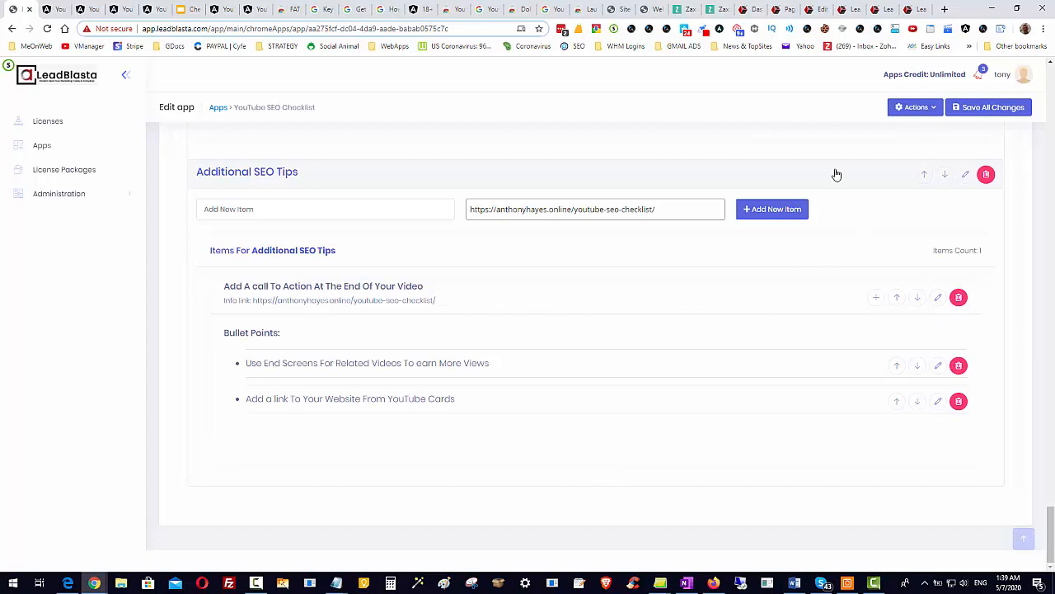
left_click_drag(1050, 528, 1007, 585)
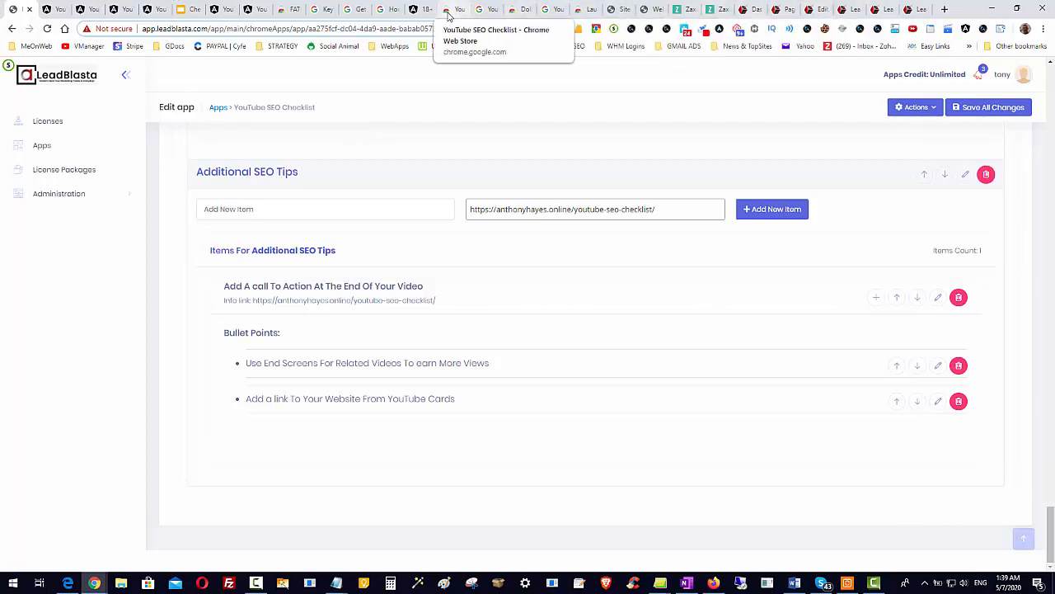
left_click(651, 9)
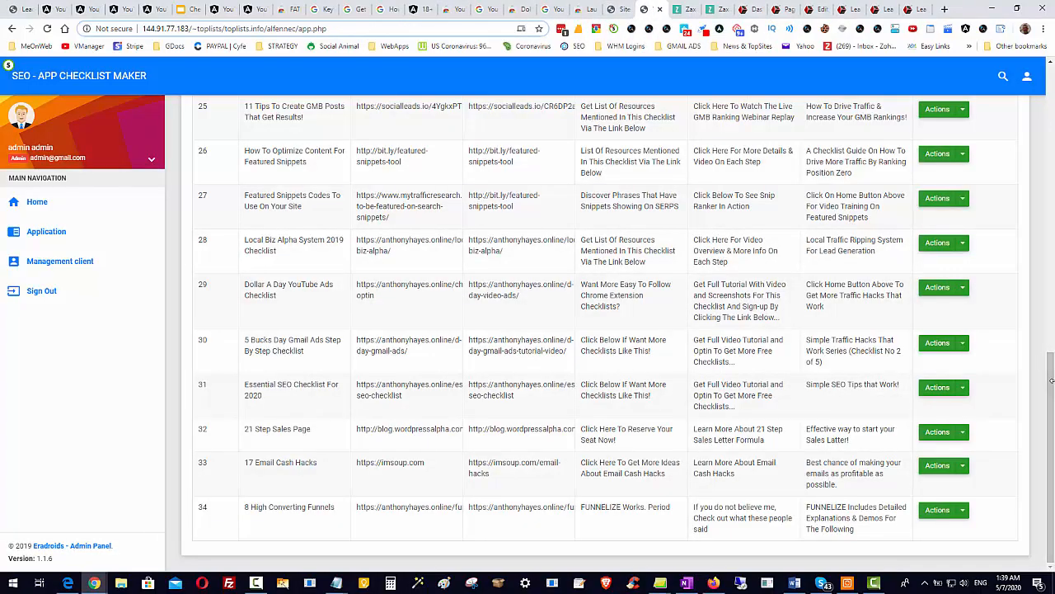
mouse_move(1051, 379)
left_mouse_down()
mouse_move(1051, 120)
mouse_move(1051, 396)
left_mouse_up()
left_click(22, 9)
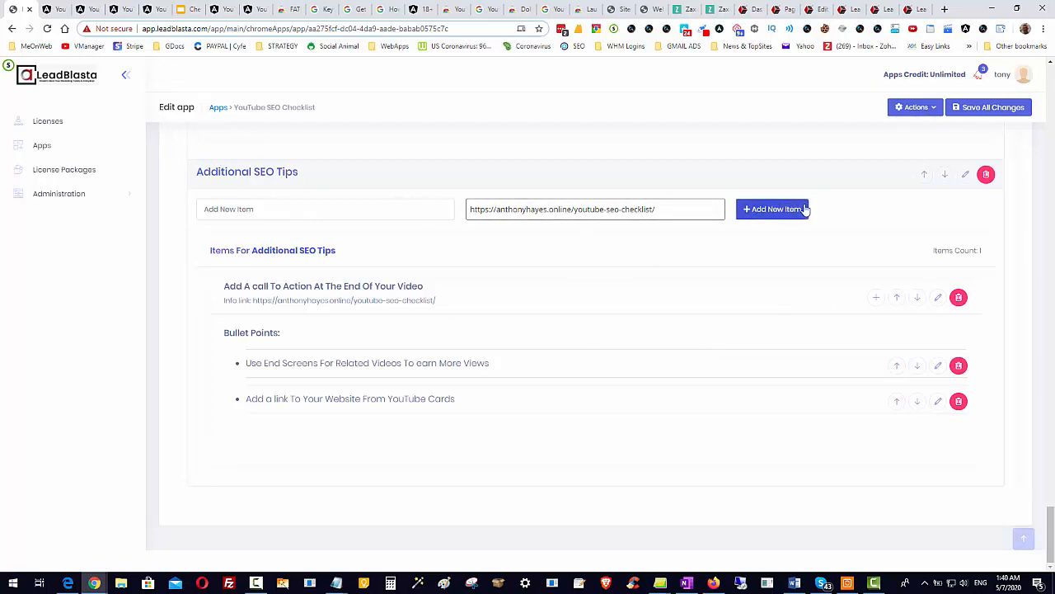
Try to add a new item without an item name to Additional SEO Tips.
left_click(775, 208)
left_click(518, 361)
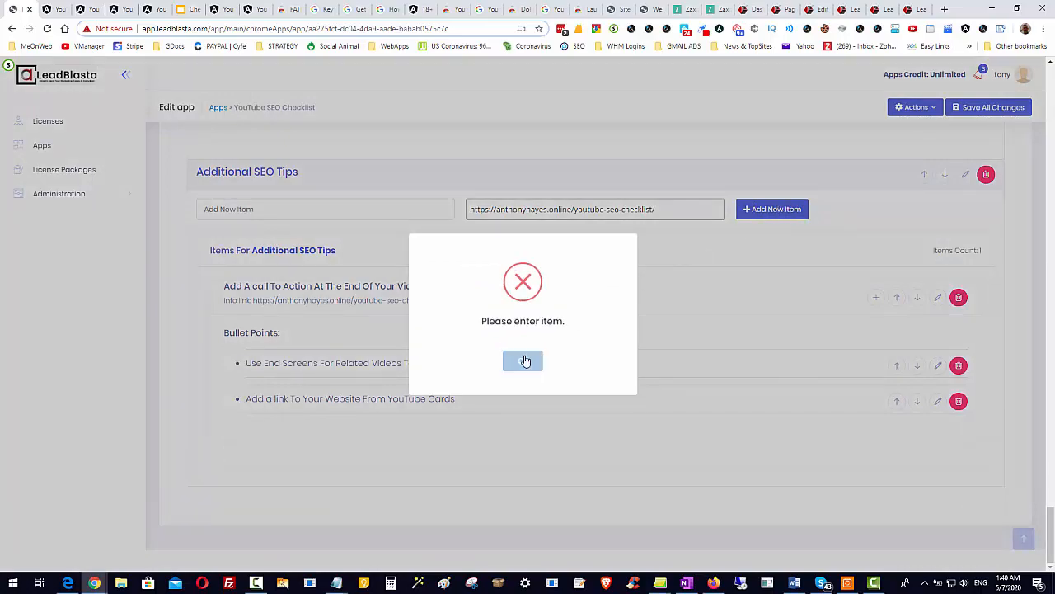
Review the YouTube SEO Checklist's theme, app info and categories settings.
scroll(454, 233, "up", 7)
scroll(451, 233, "up", 5)
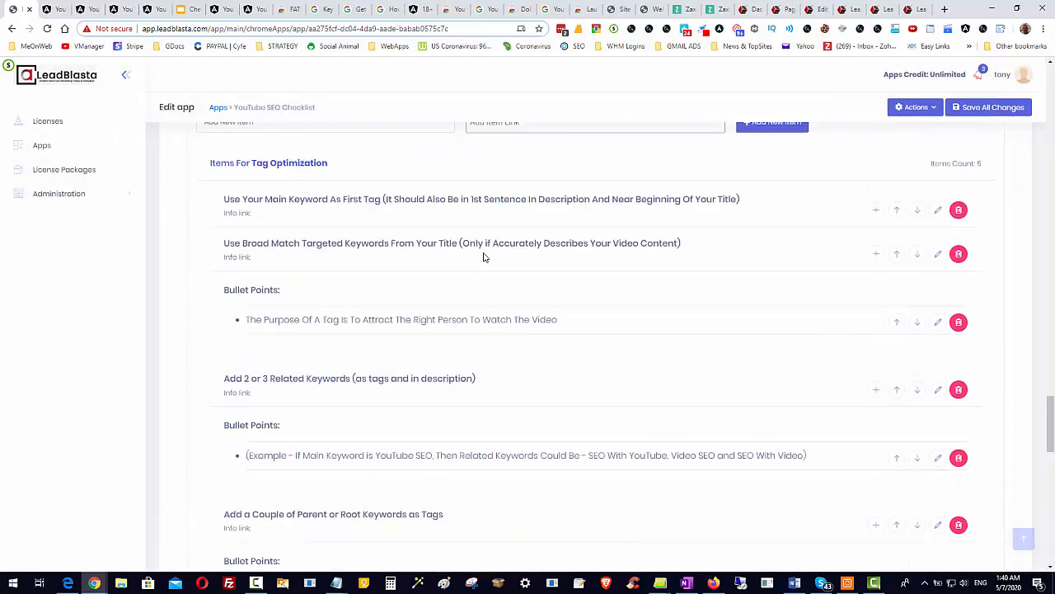
left_click_drag(1050, 416, 1049, 95)
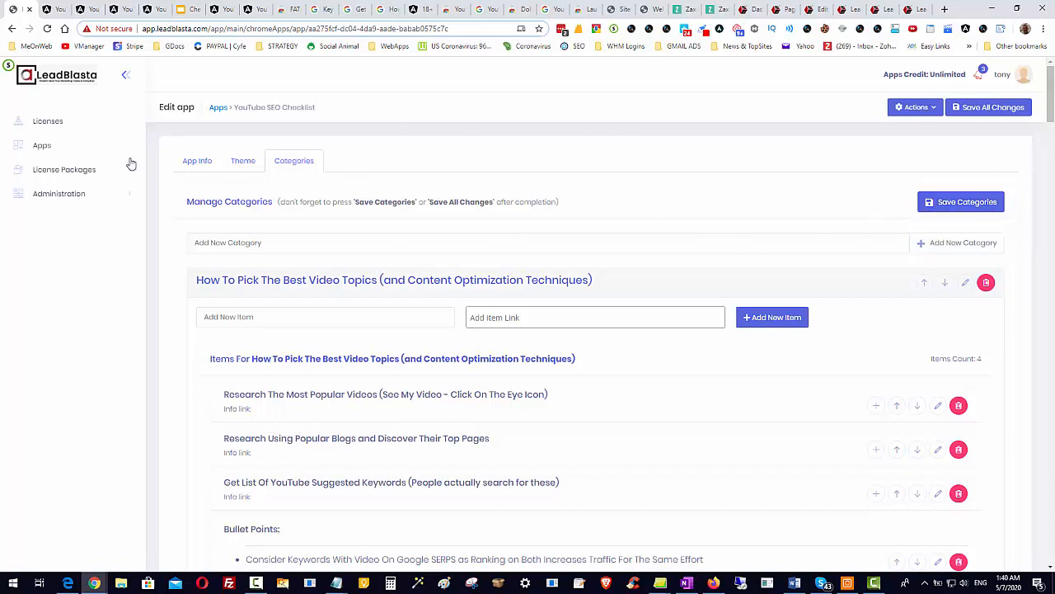
left_click(236, 164)
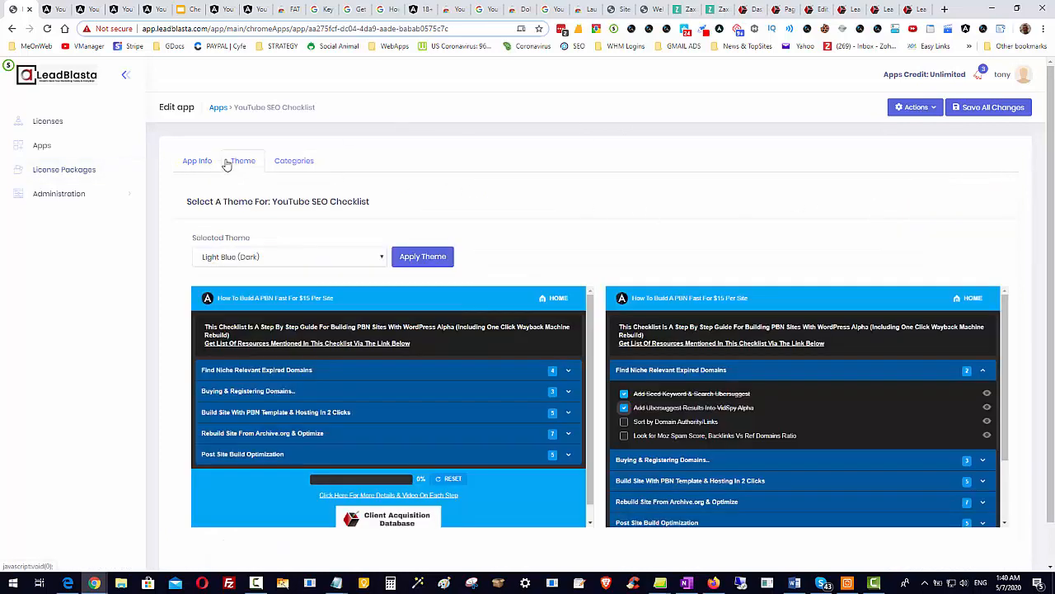
left_click(203, 163)
left_click(250, 164)
scroll(532, 351, "down", 1)
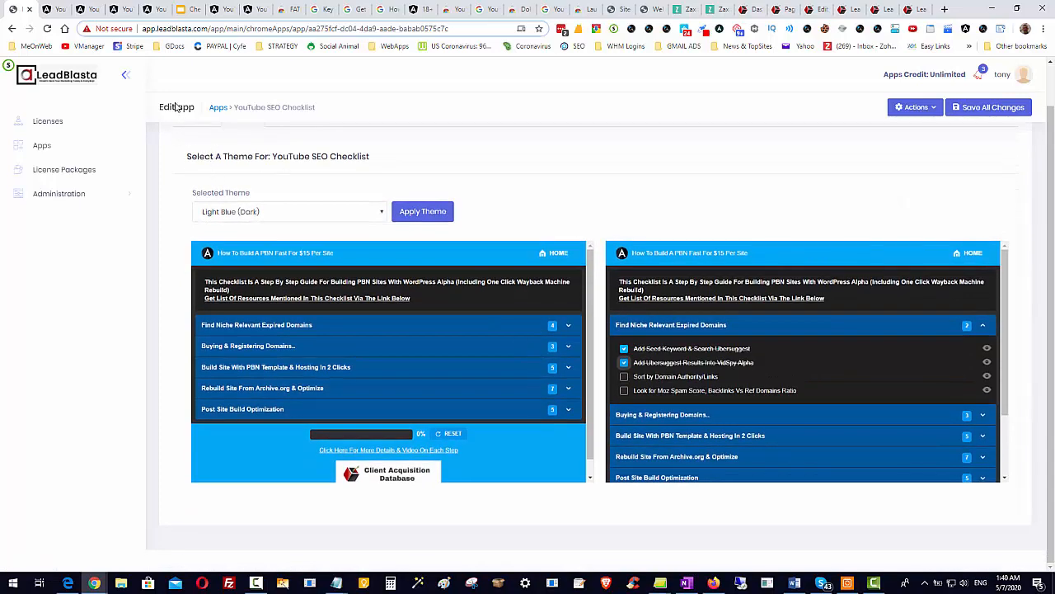
scroll(237, 189, "up", 1)
left_click(201, 164)
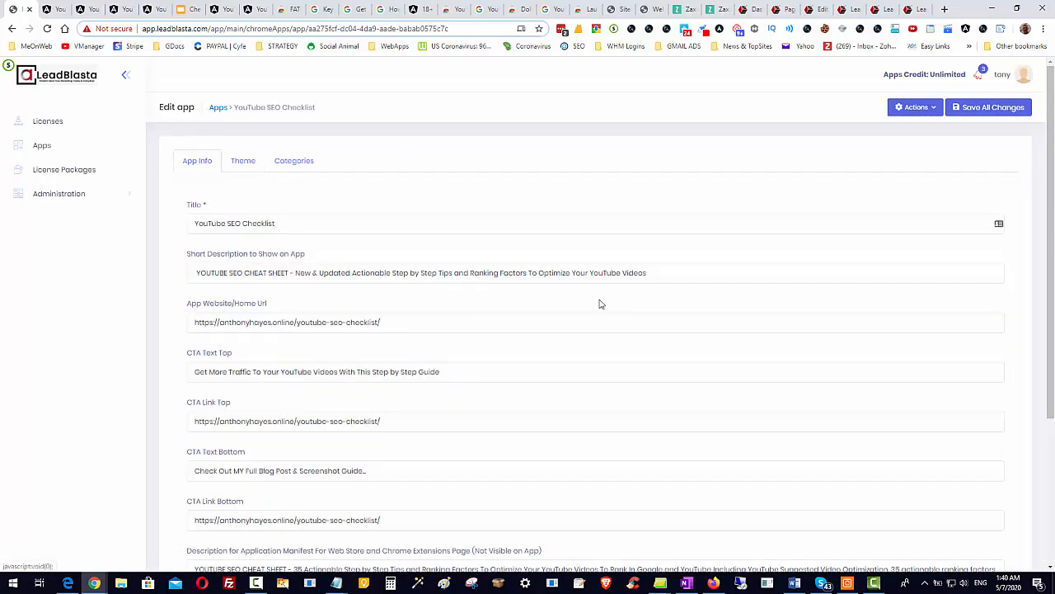
scroll(624, 396, "down", 5)
scroll(639, 394, "up", 5)
left_click(305, 160)
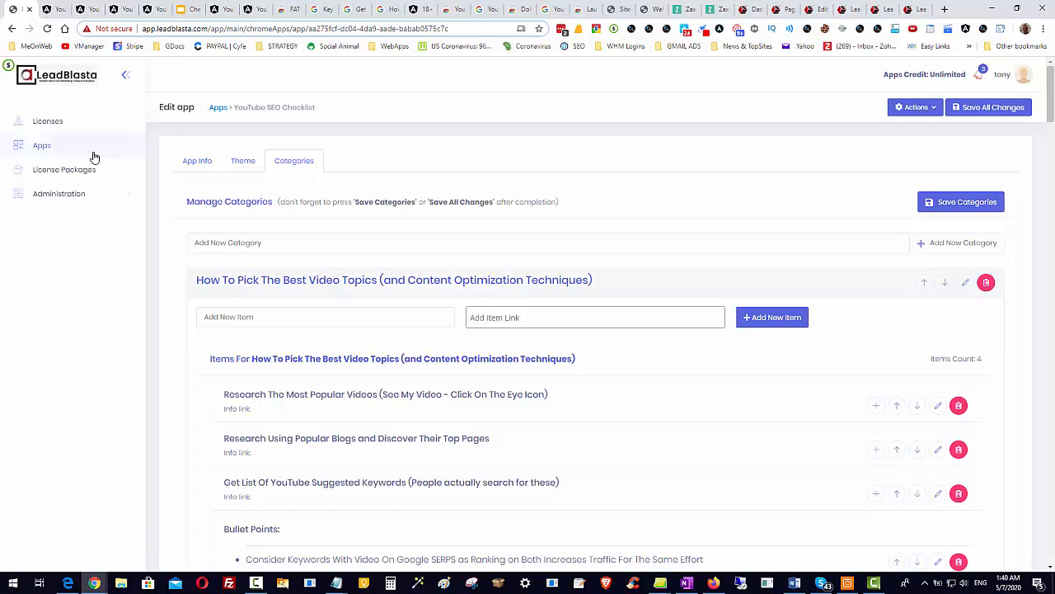
Show the apps list with its advanced filters and compare it with the list in the SEO - App Checklist Maker.
left_click(65, 156)
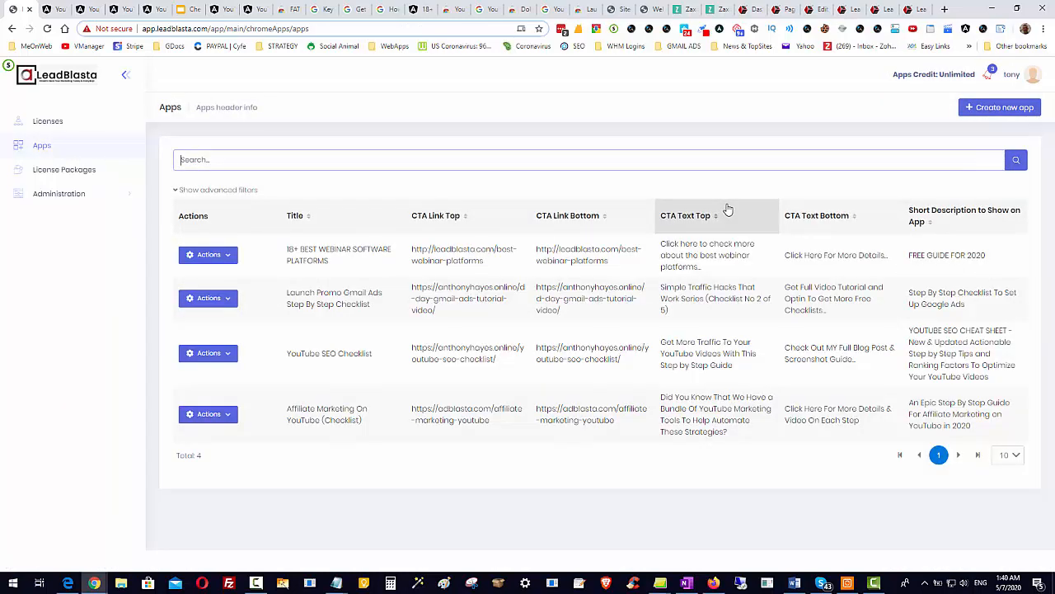
left_click(176, 192)
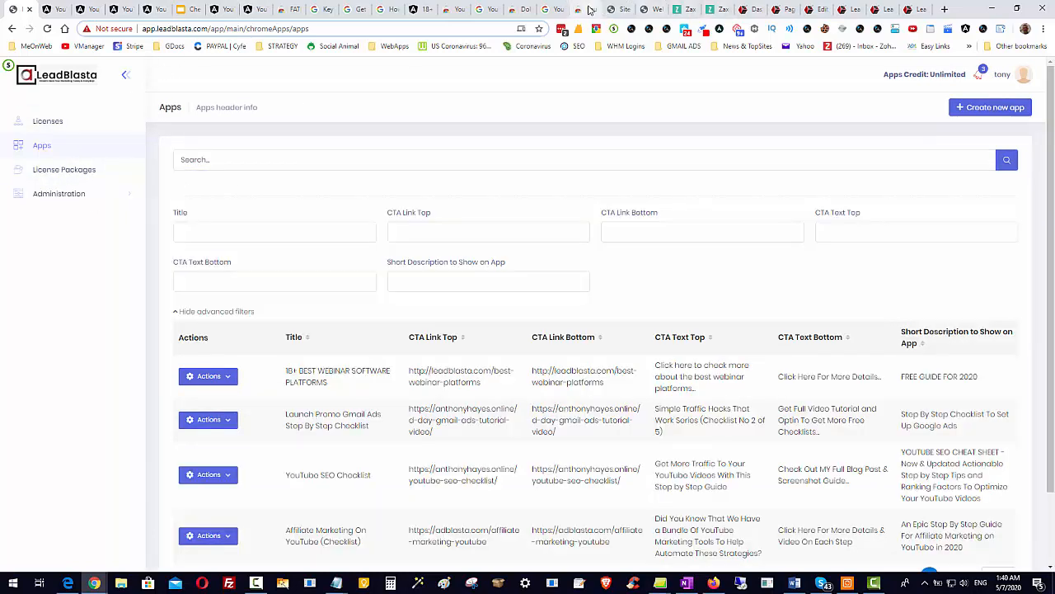
left_click(646, 9)
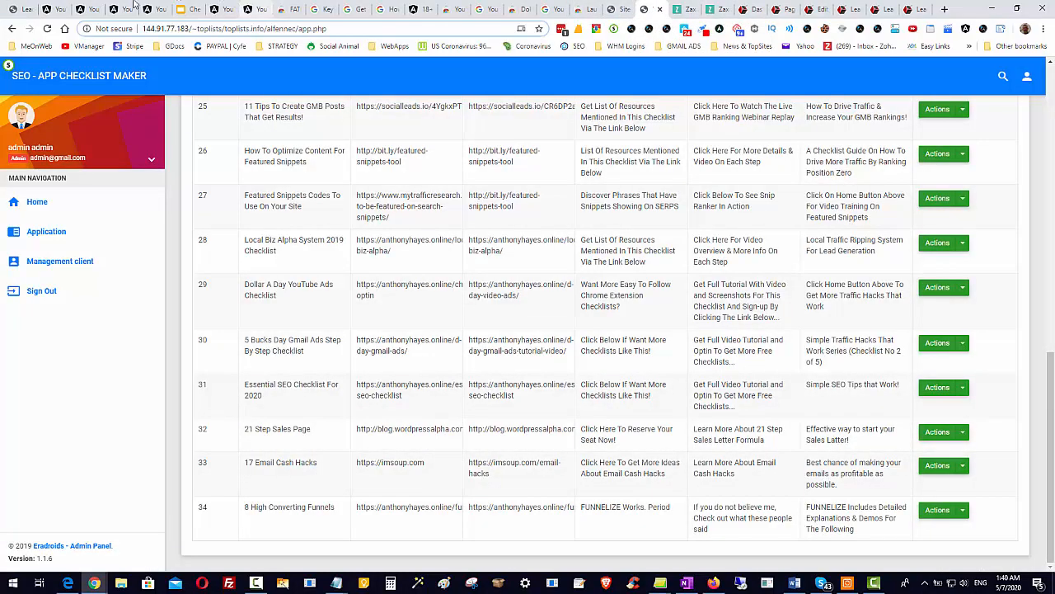
left_click(25, 10)
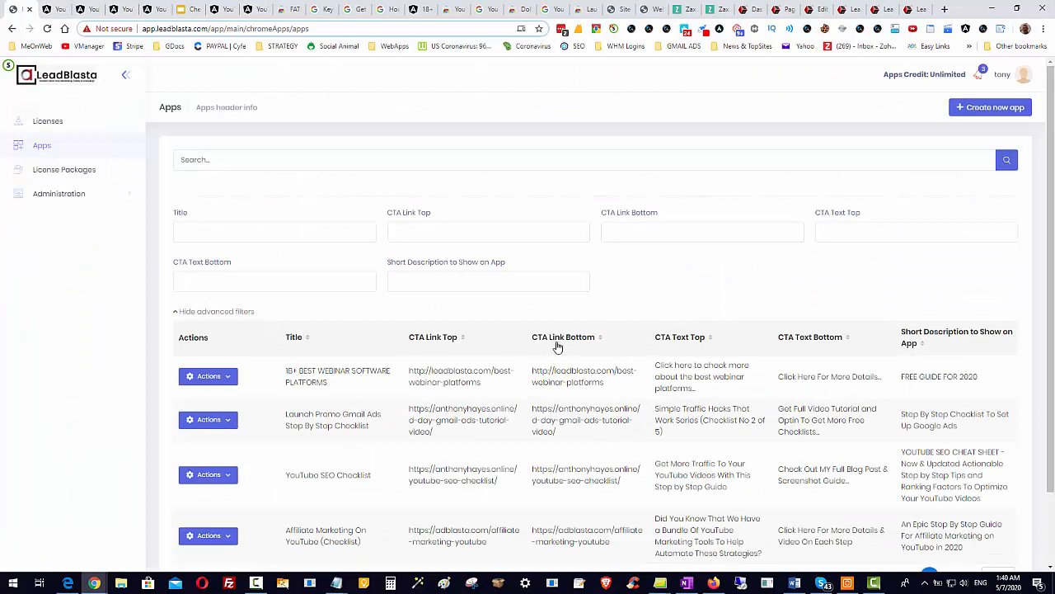
scroll(553, 346, "down", 1)
scroll(552, 346, "up", 1)
Collapse and reopen the advanced filters, and filter the apps list by the bottom CTA link "imsoup.com".
left_click(174, 312)
left_click(197, 159)
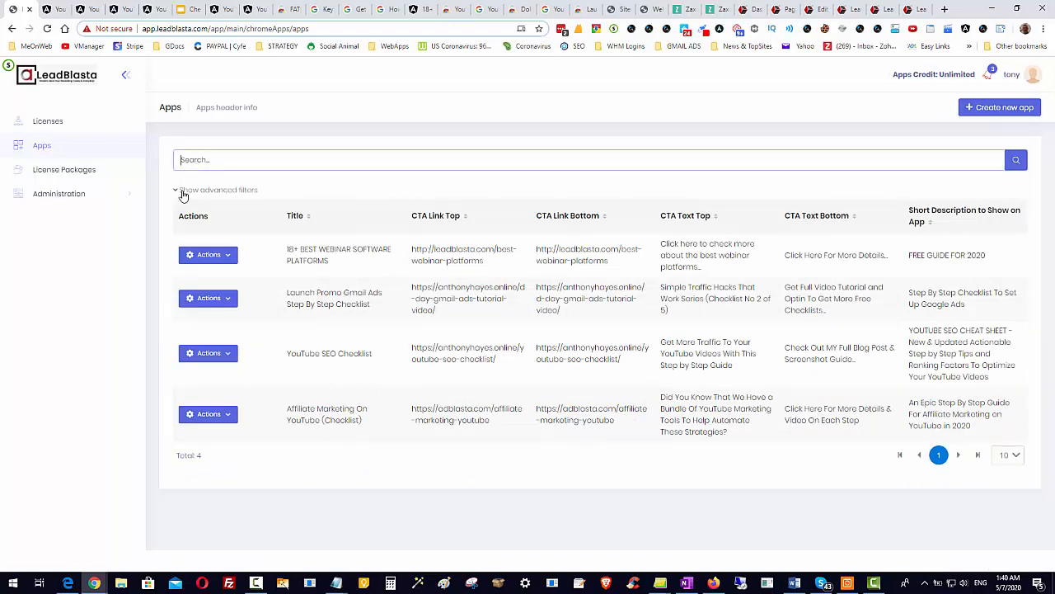
left_click(183, 190)
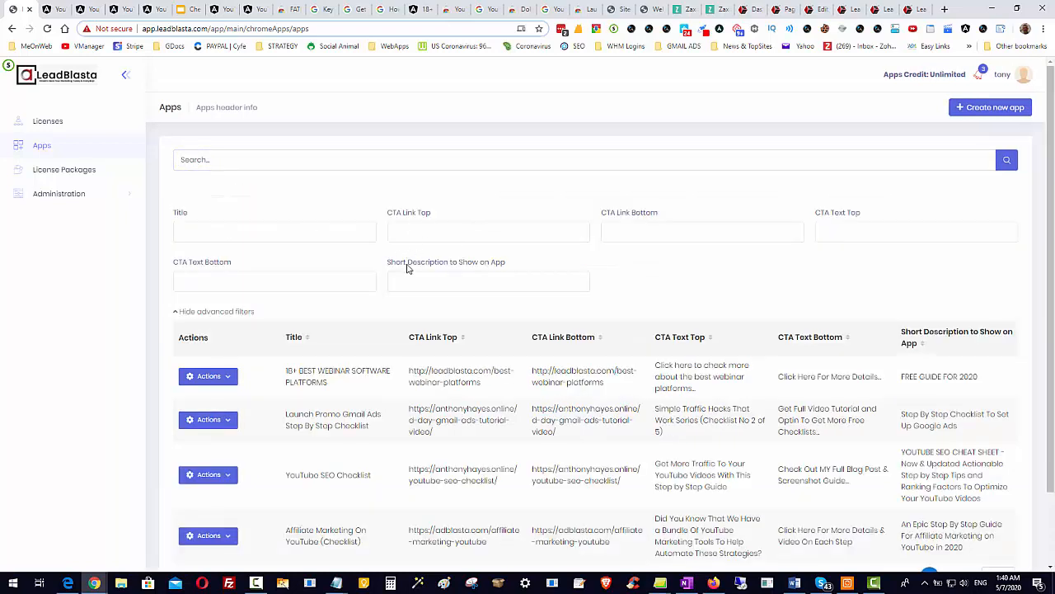
left_click(681, 235)
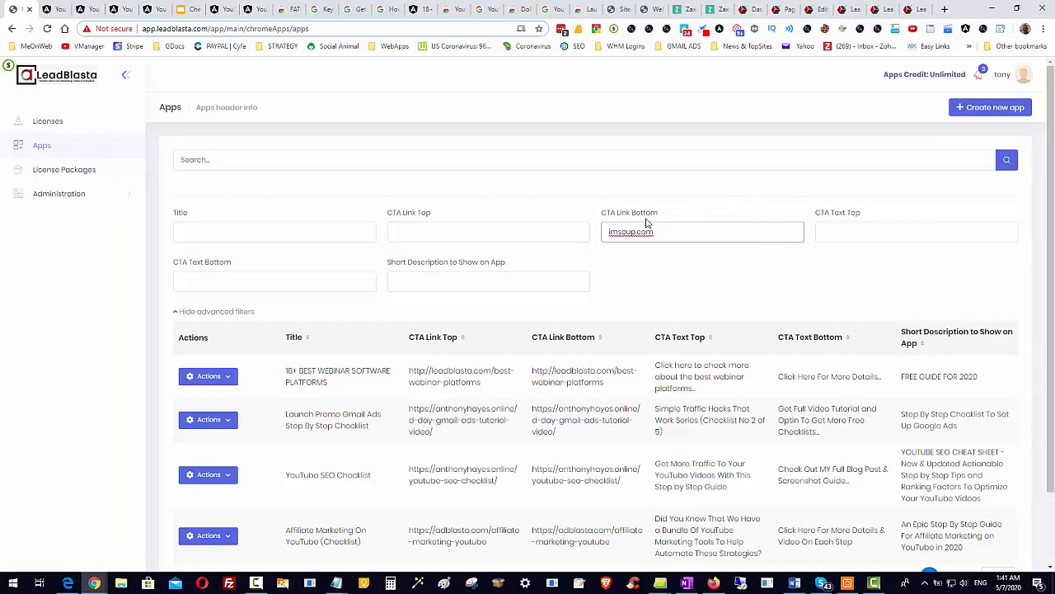
key("Return")
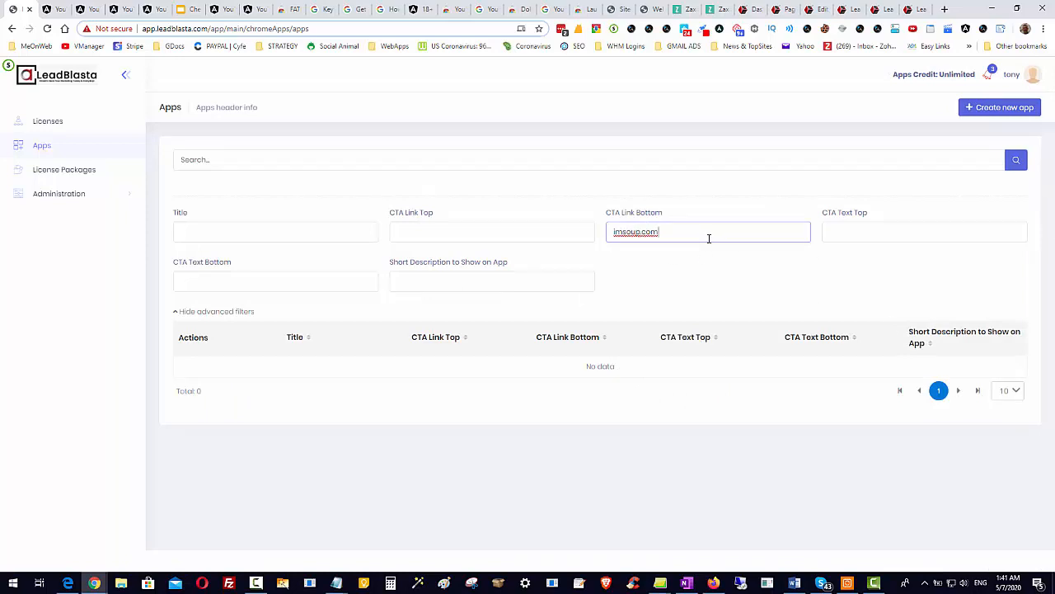
Clear the bottom CTA link filter of the apps list.
key("ctrl+a")
key("BackSpace")
left_click(238, 107)
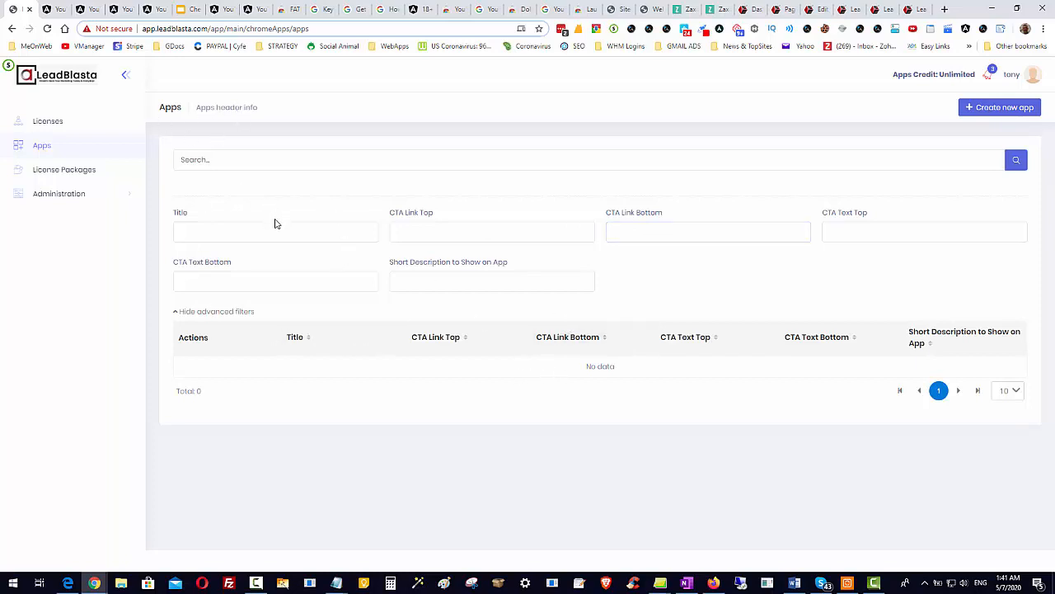